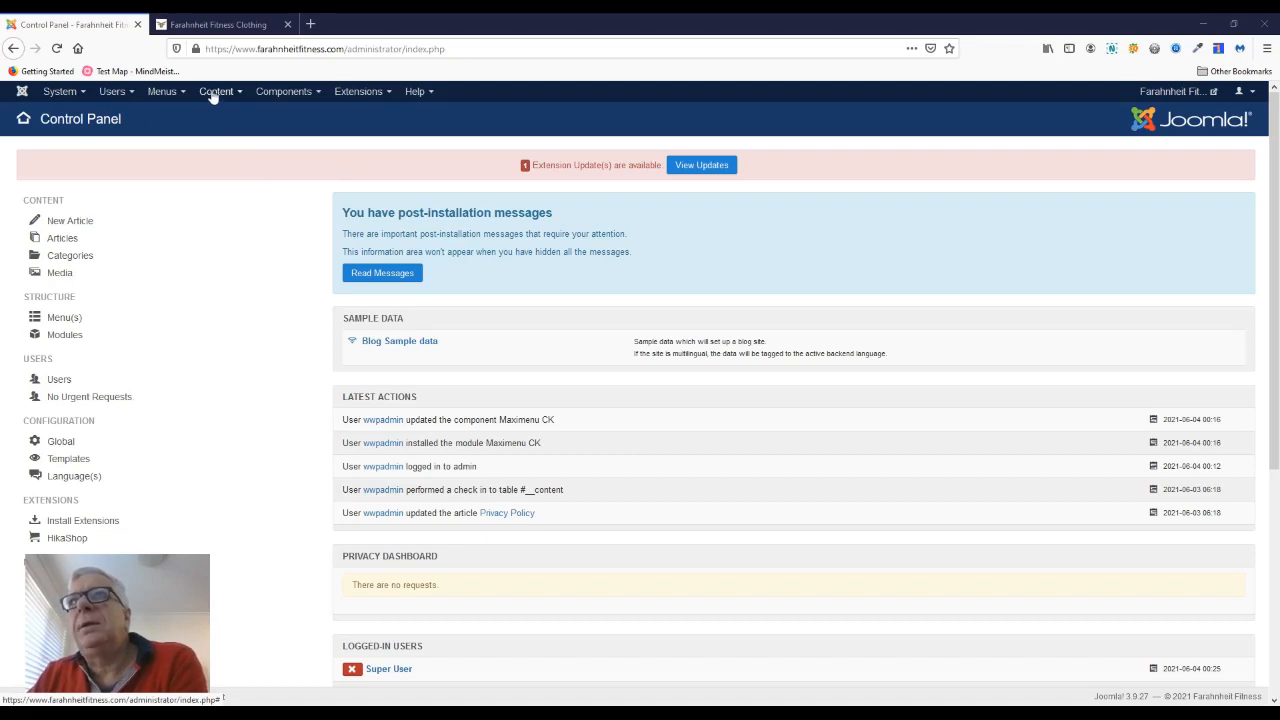
Step: Open the Home article for editing from the site's list of articles
click(208, 94)
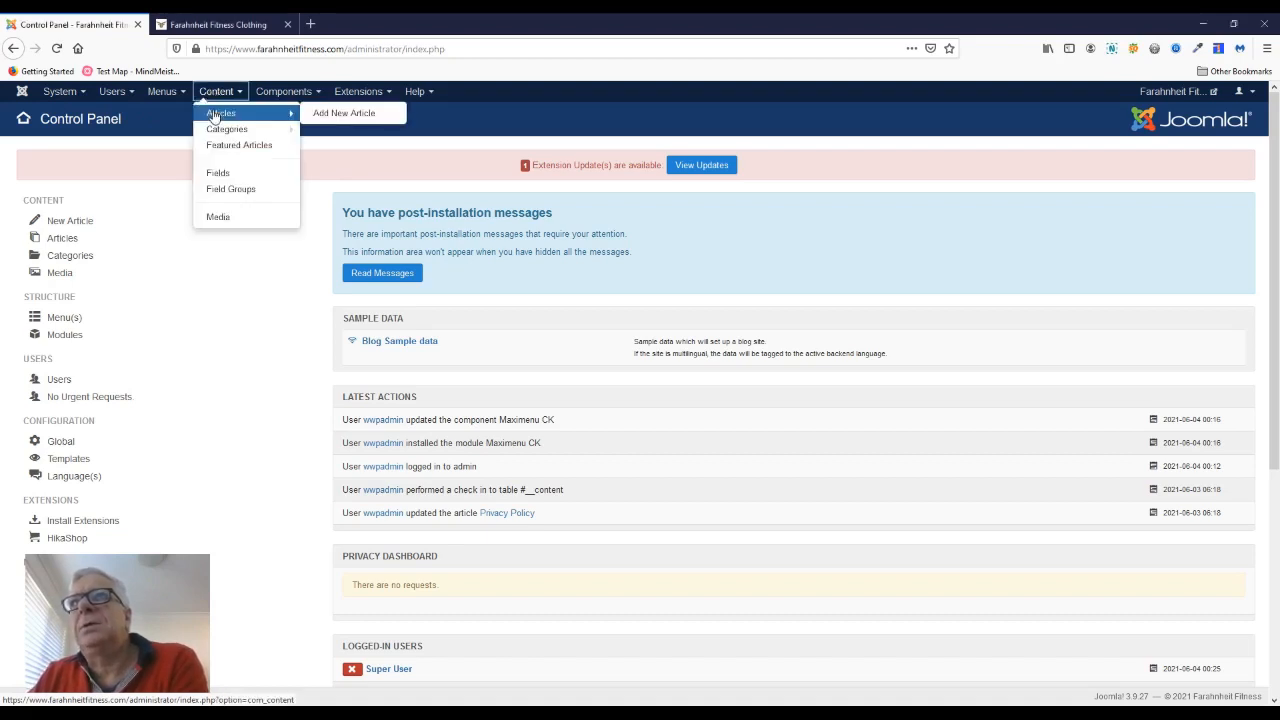
click(218, 113)
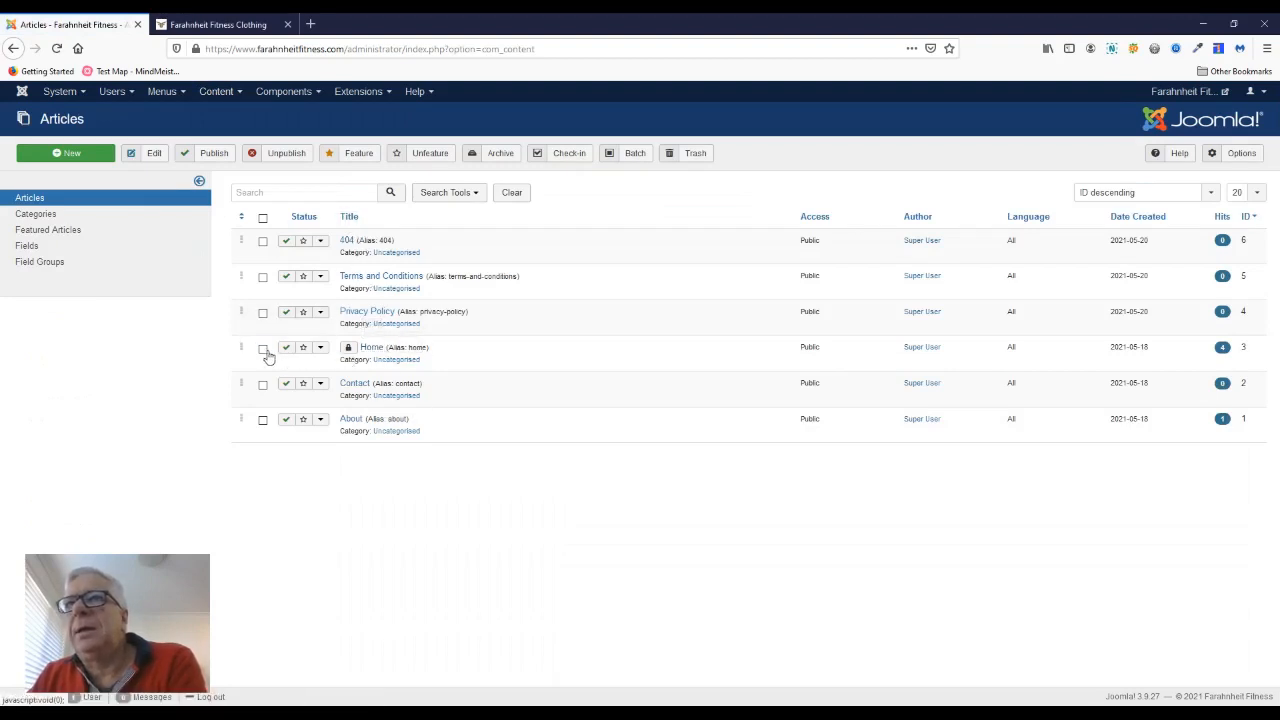
click(370, 348)
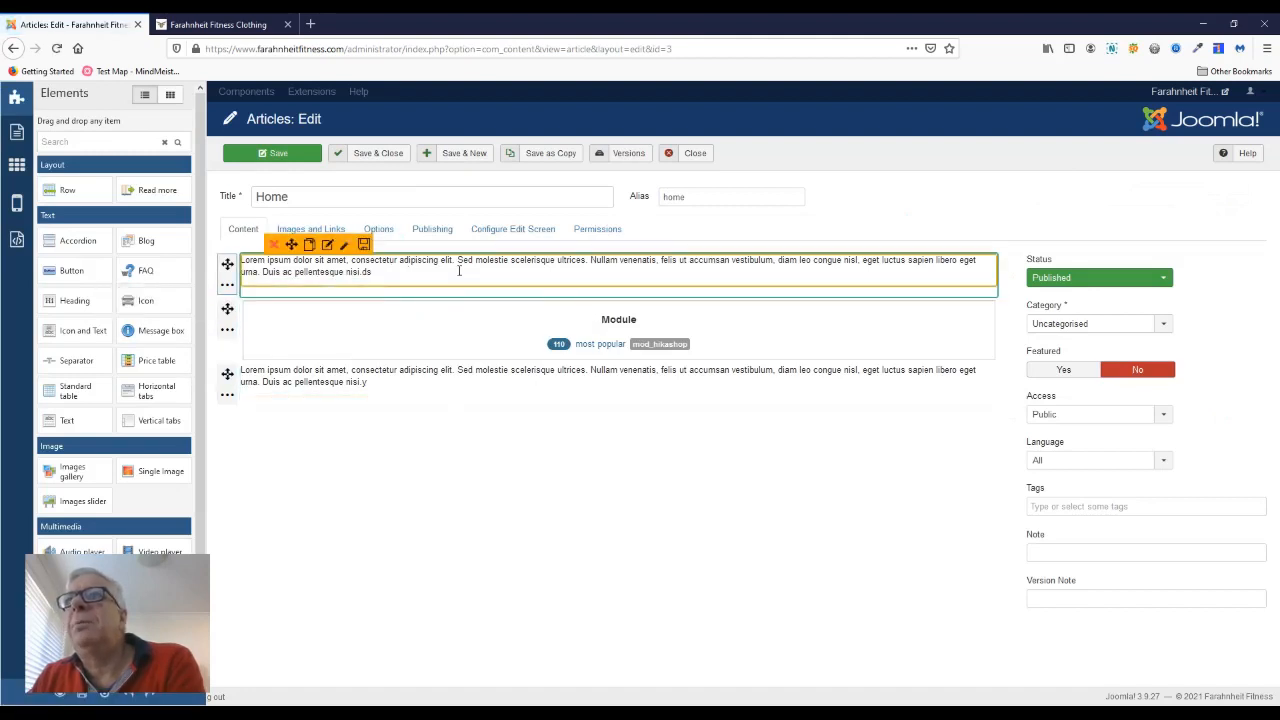
Step: Review the live home page from its banner down to the footer, and return to the article editor
click(244, 25)
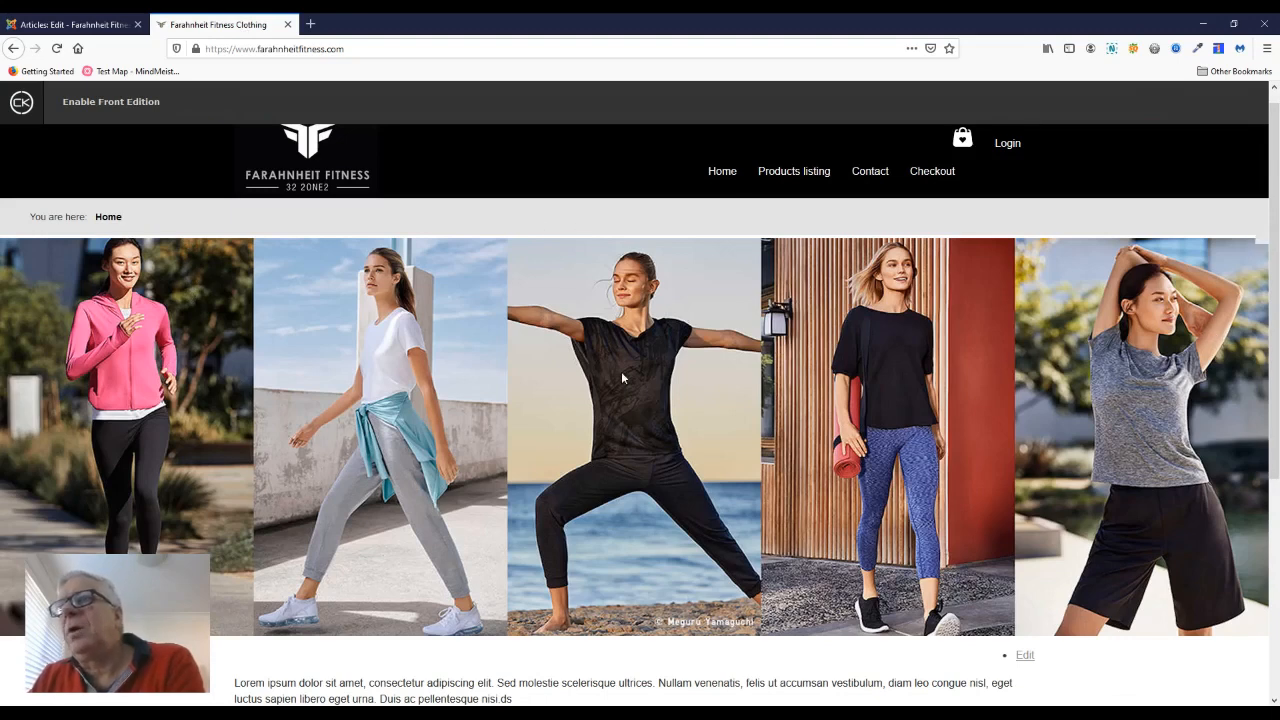
scroll(563, 368, down, 3)
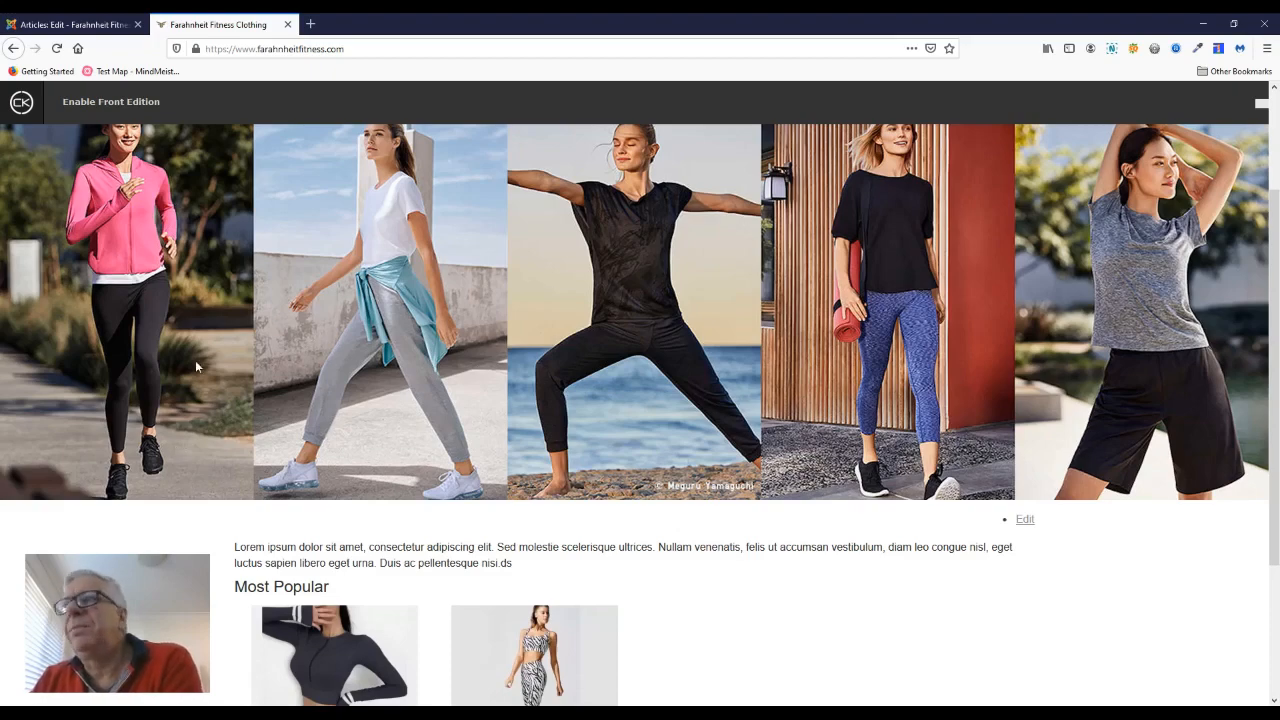
scroll(185, 376, down, 2)
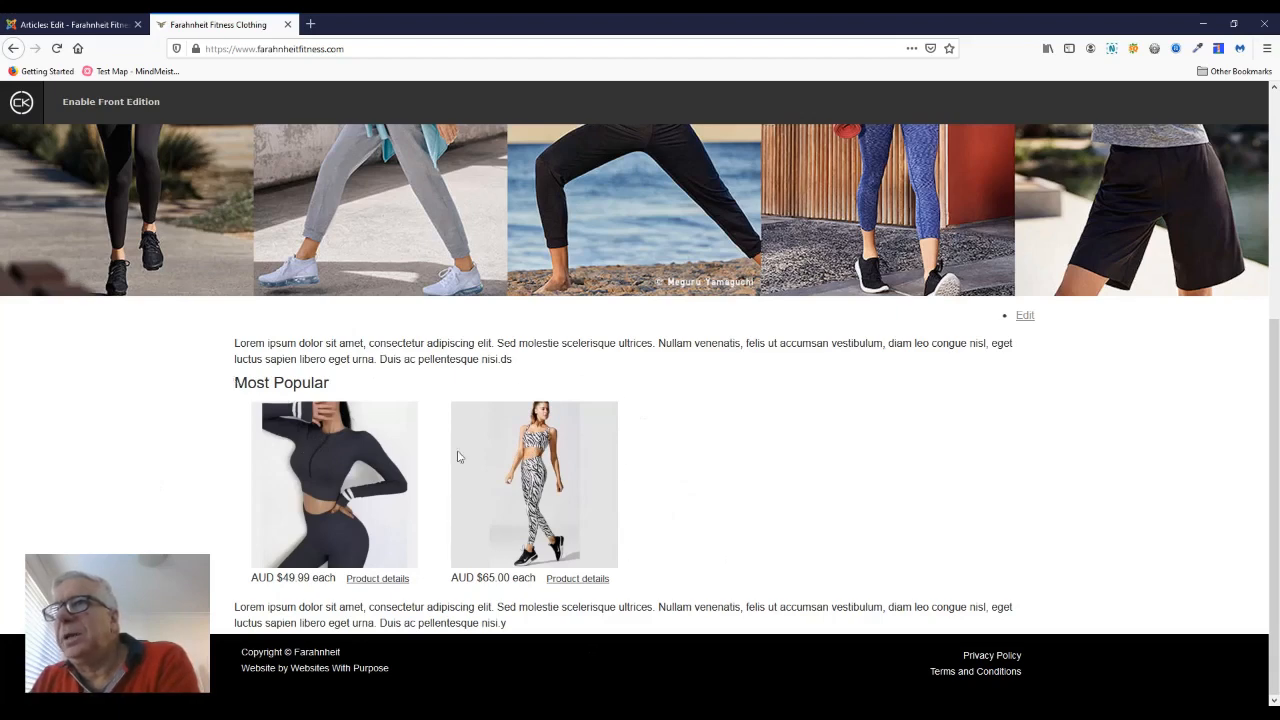
click(63, 28)
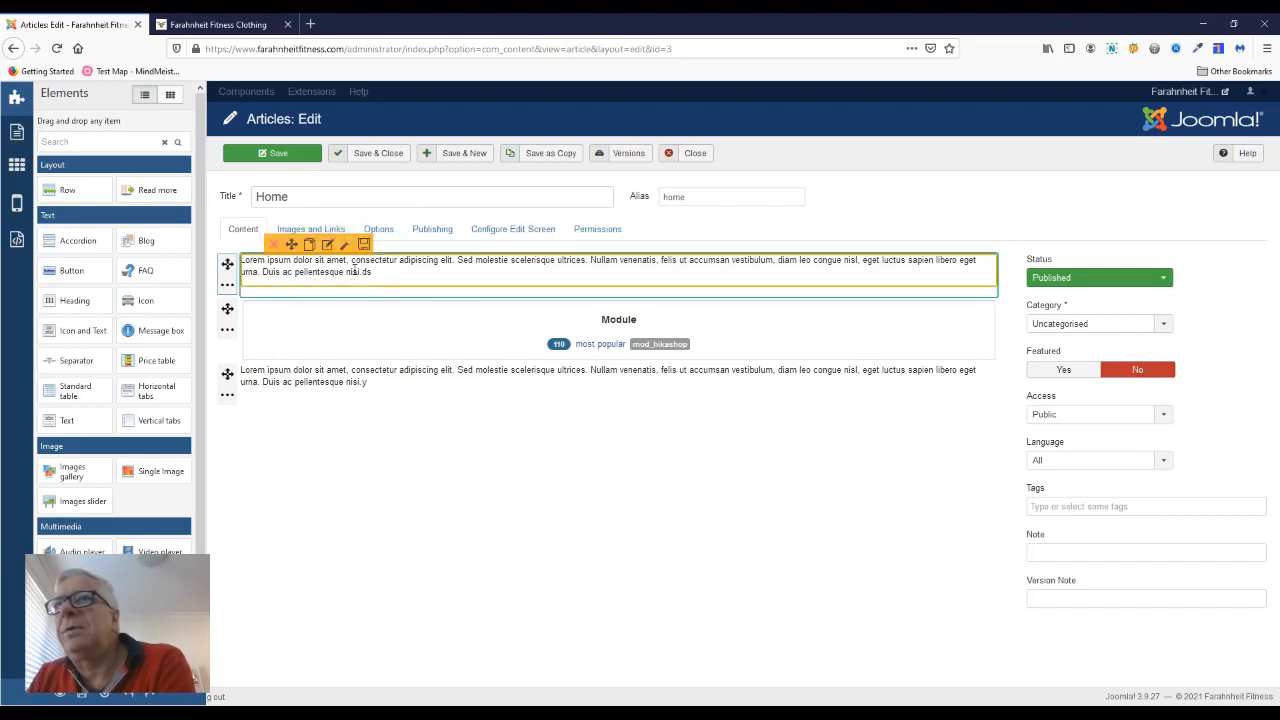
Step: Insert the line "Welcome To Farenheit Fitness" as its own paragraph above the lorem ipsum text in the first text block
click(328, 247)
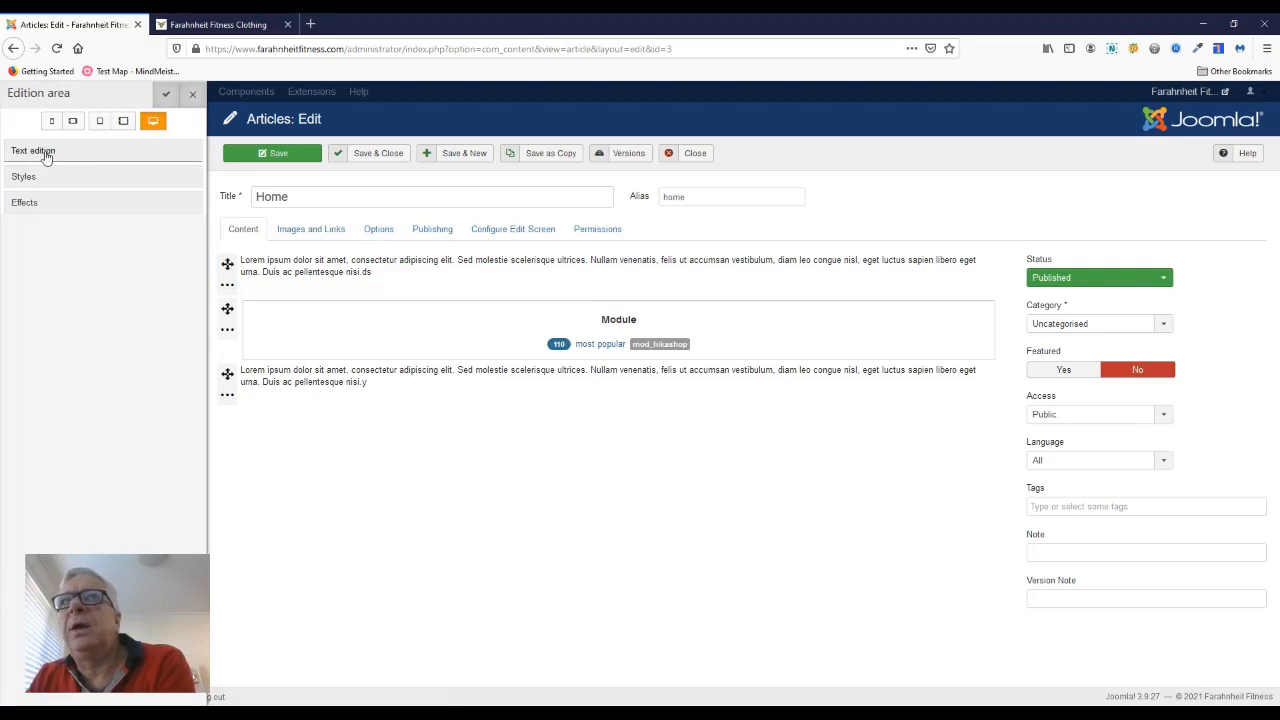
click(44, 154)
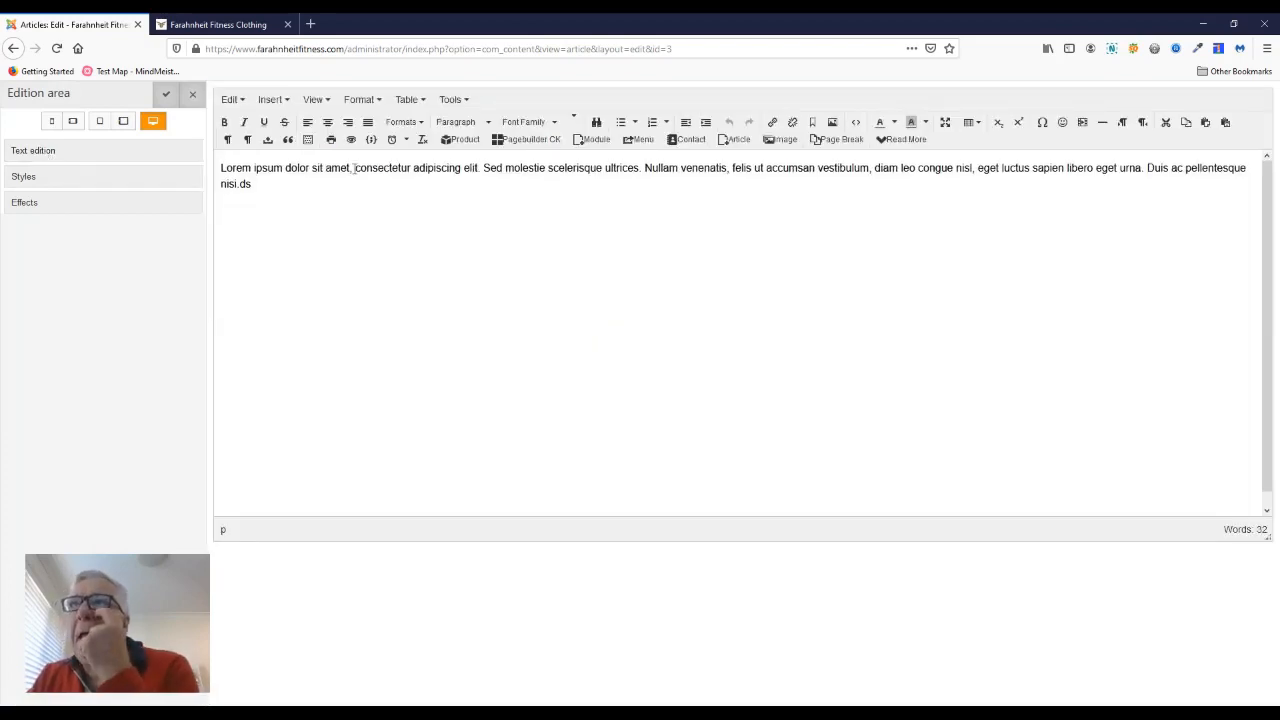
click(225, 172)
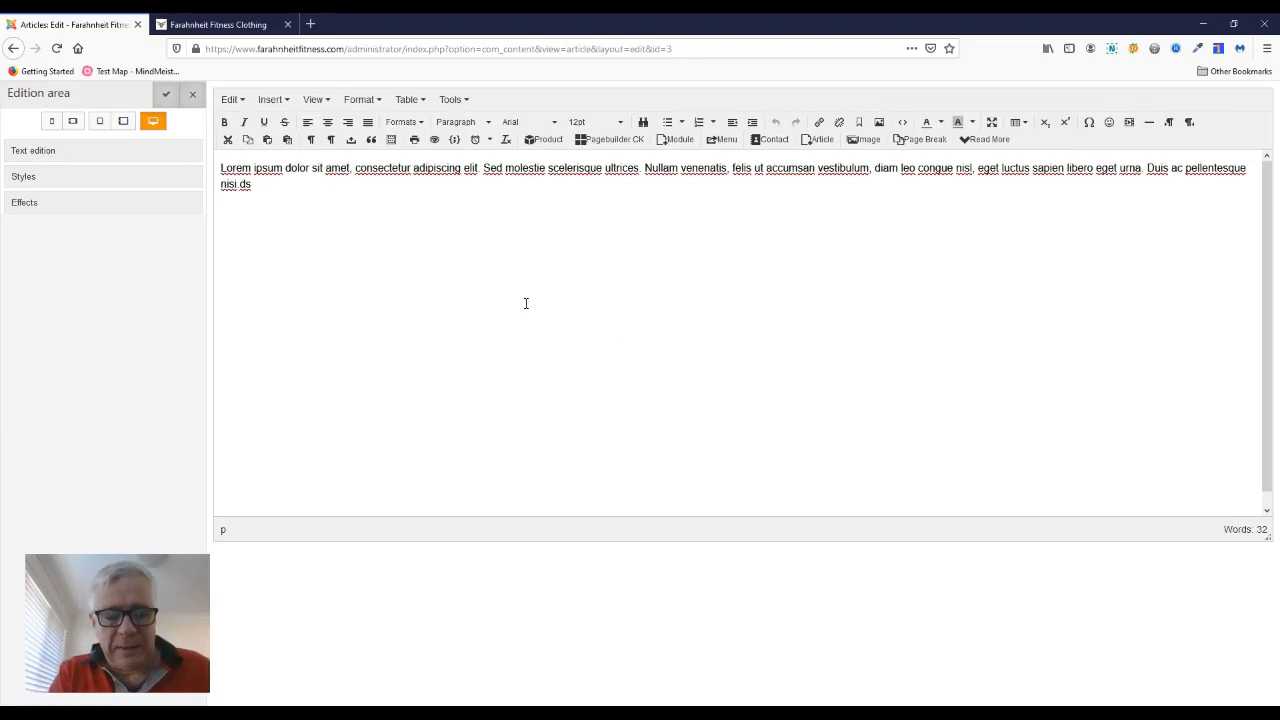
text(Welcom)
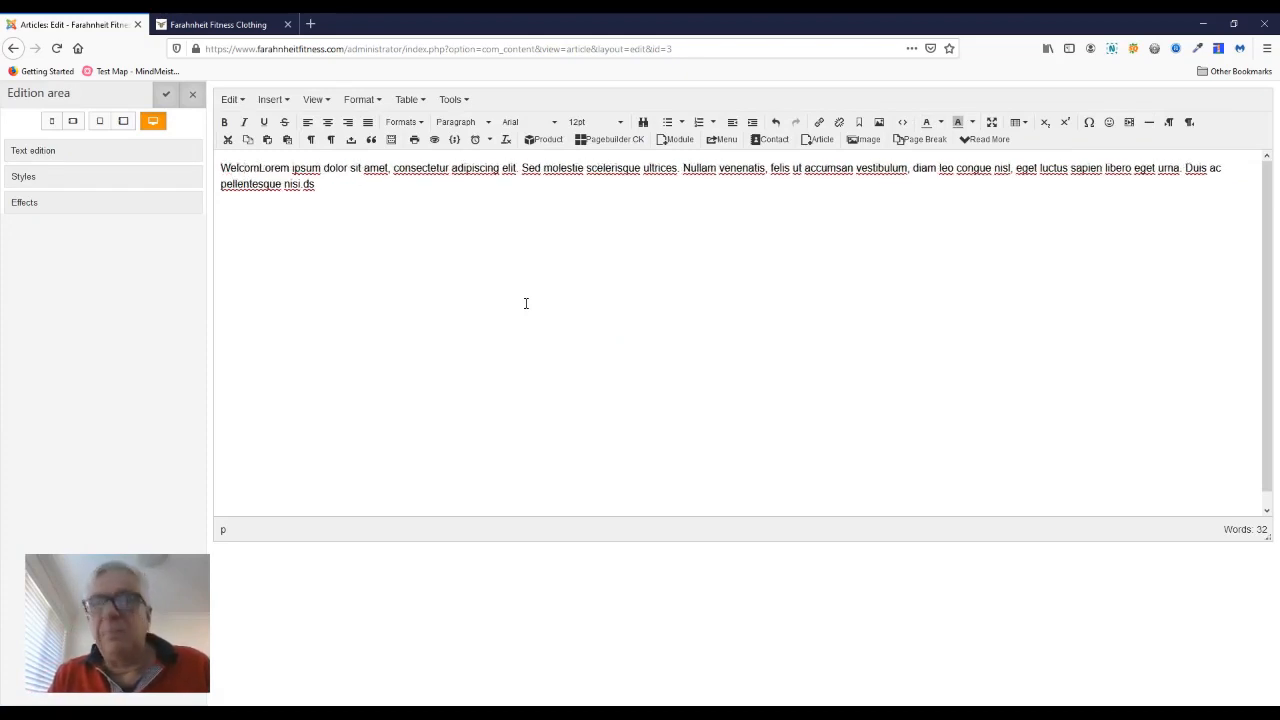
text(e)
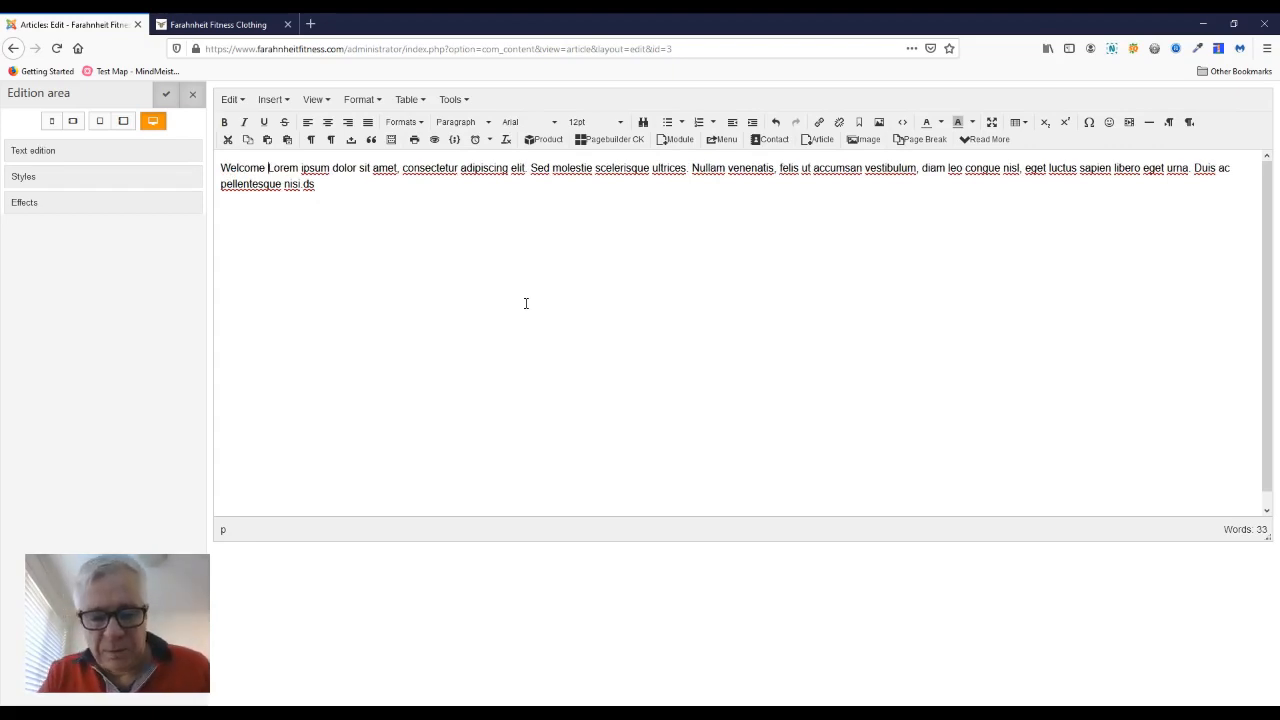
text(To )
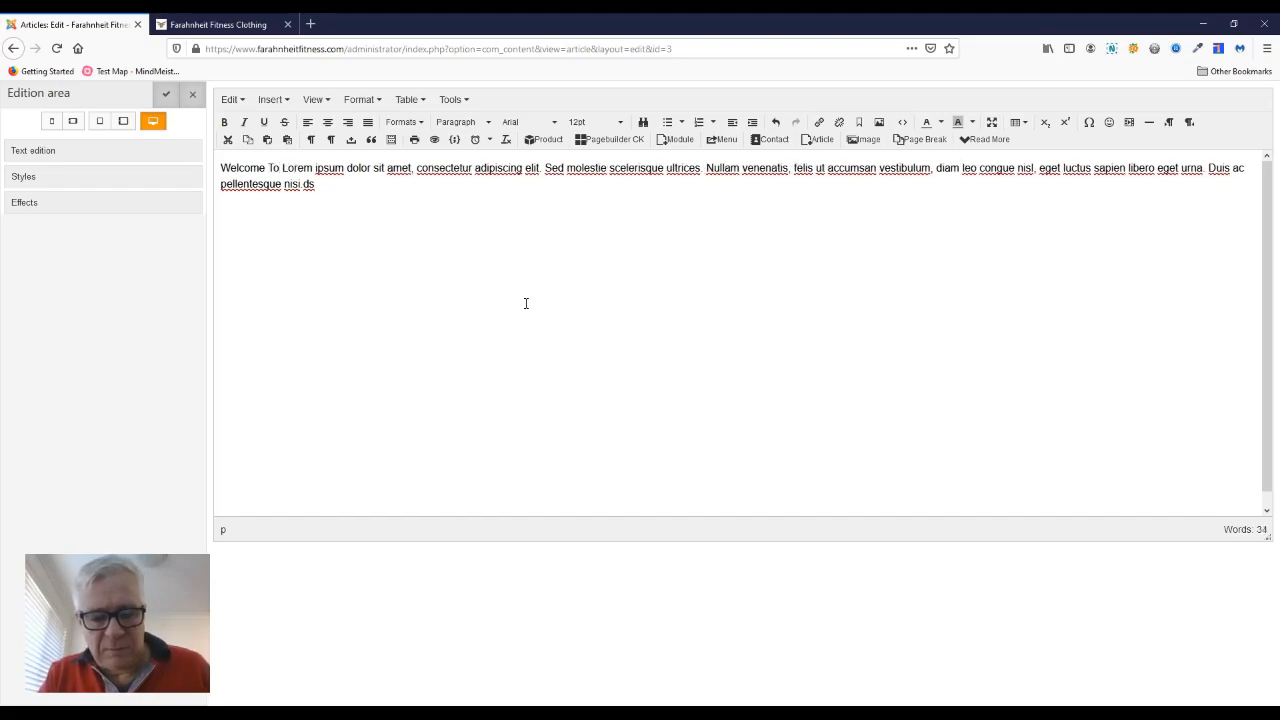
text(Farenhe)
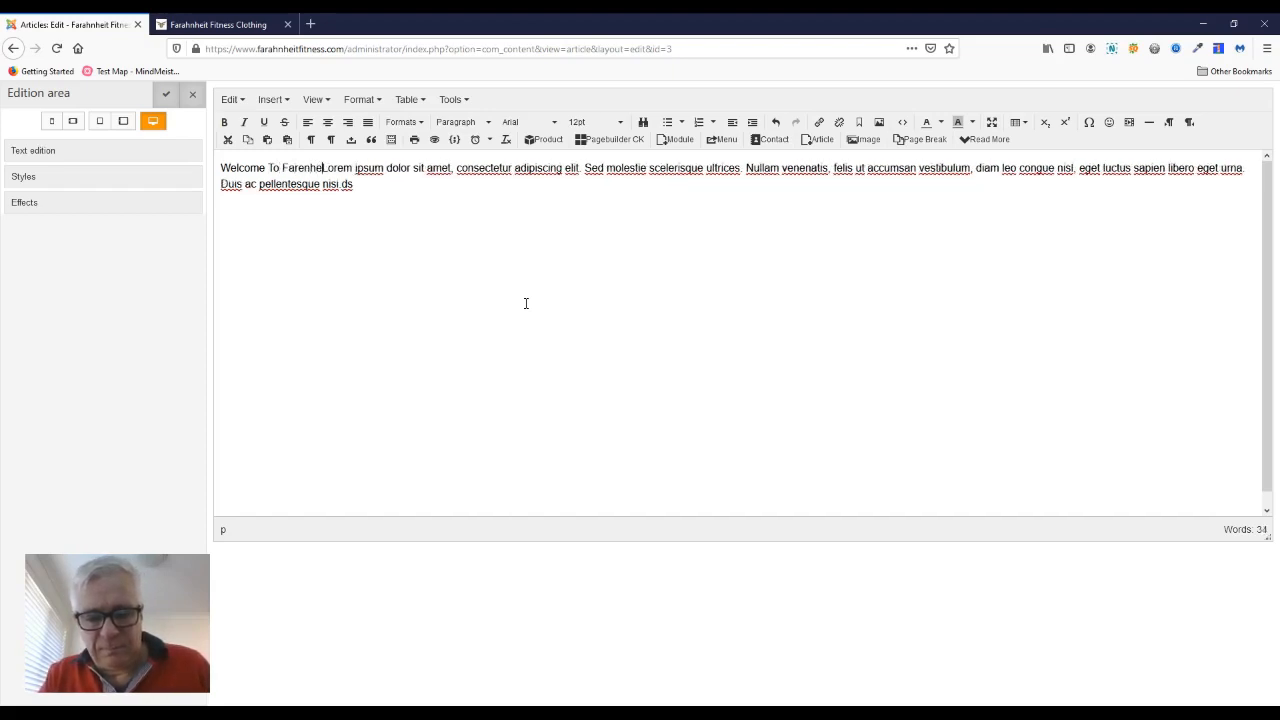
text(it Fitne)
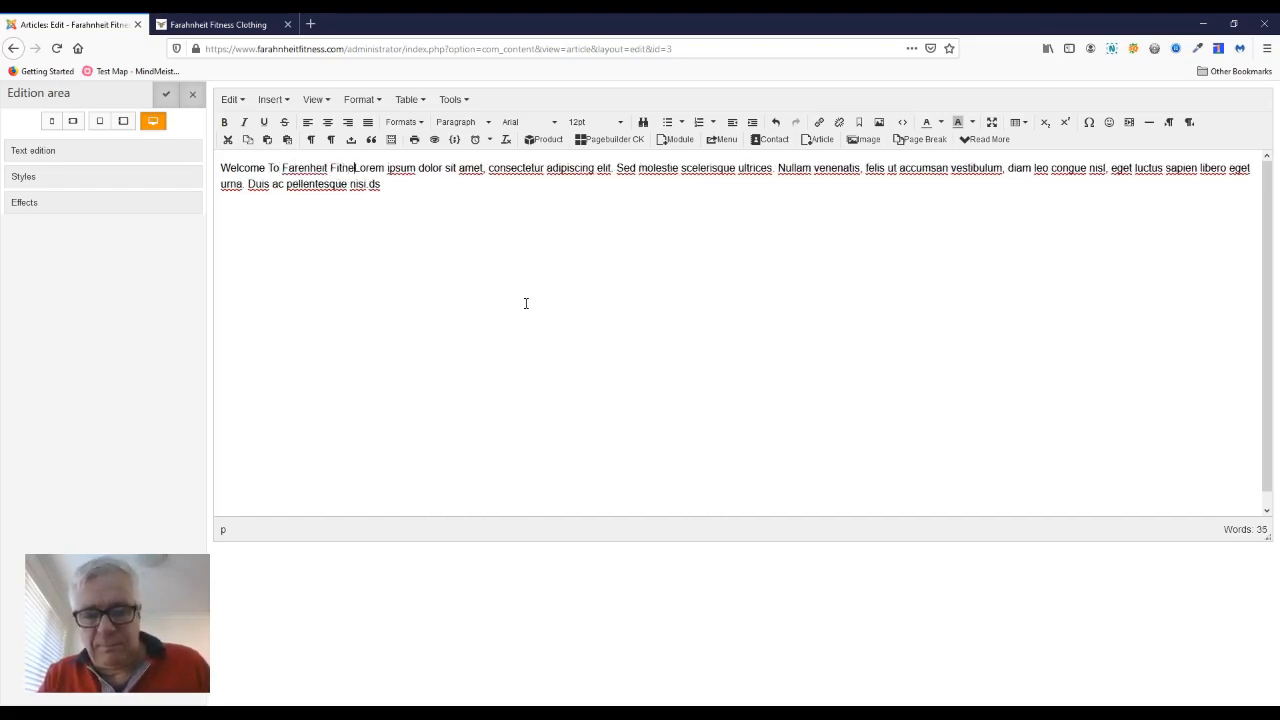
text(ss)
key(Return)
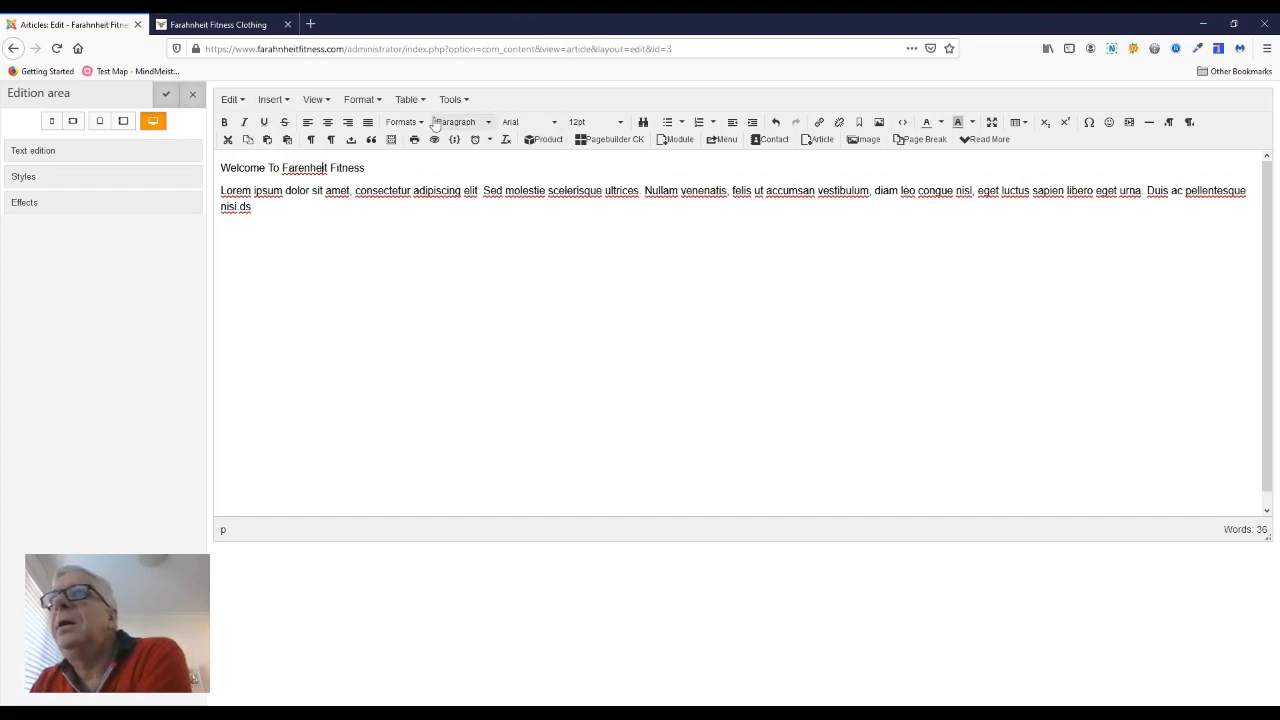
Step: Format the welcome line as Heading 1 and close the text block's editing area
click(487, 124)
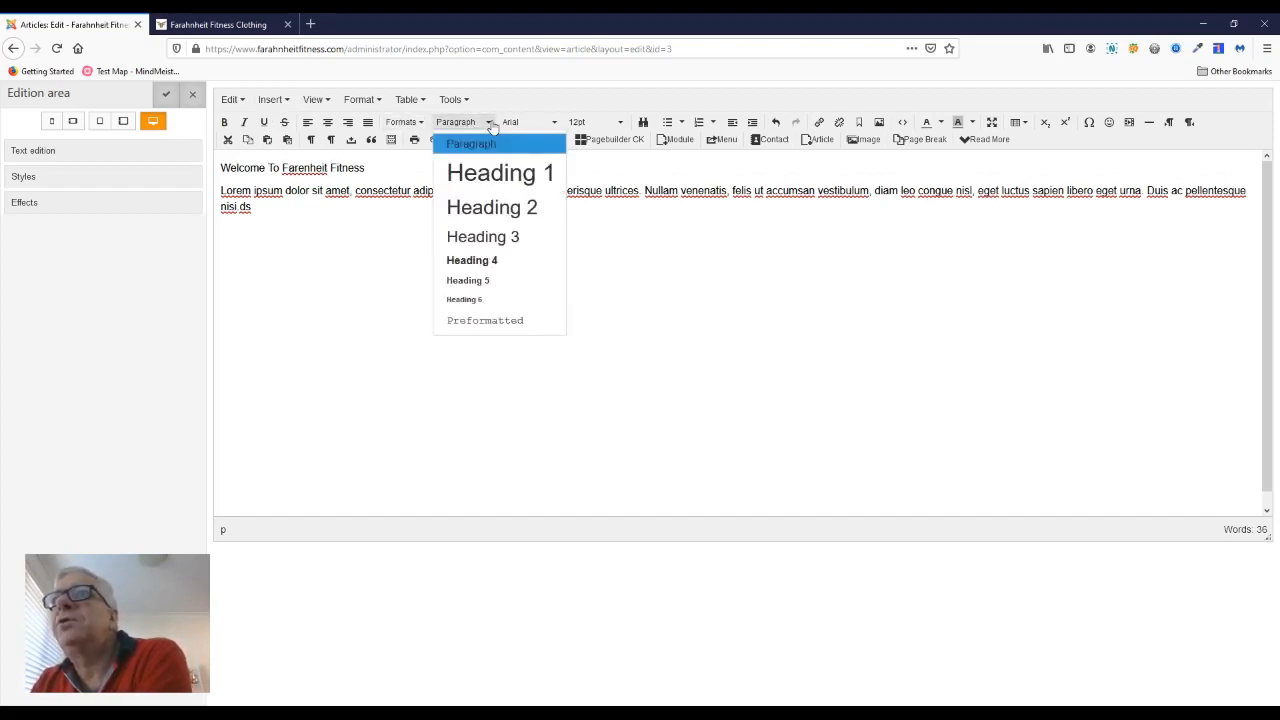
click(491, 173)
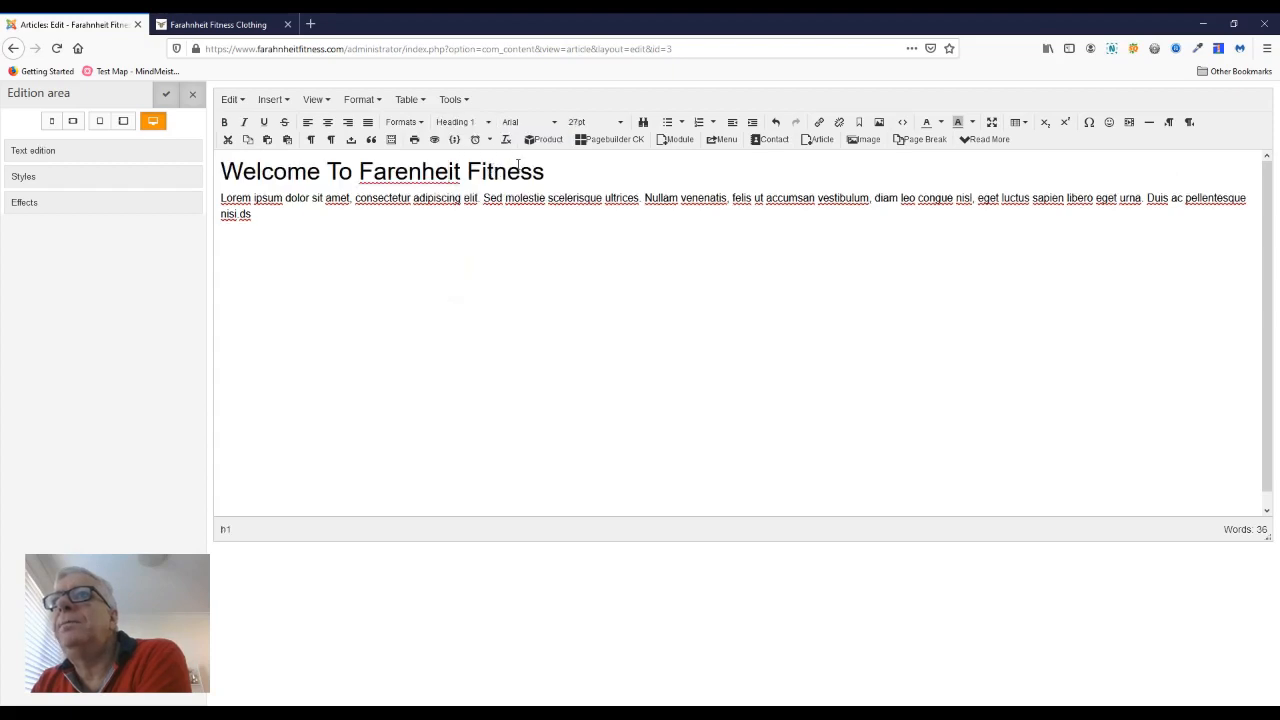
click(253, 215)
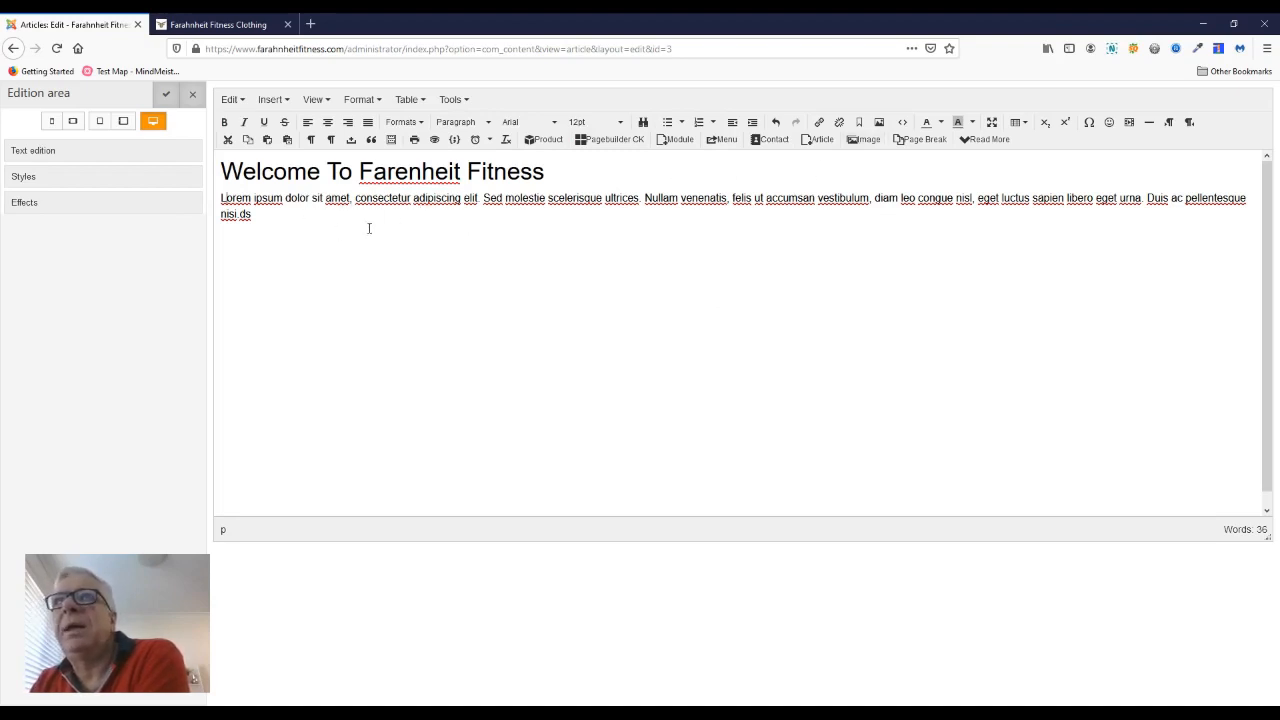
click(195, 97)
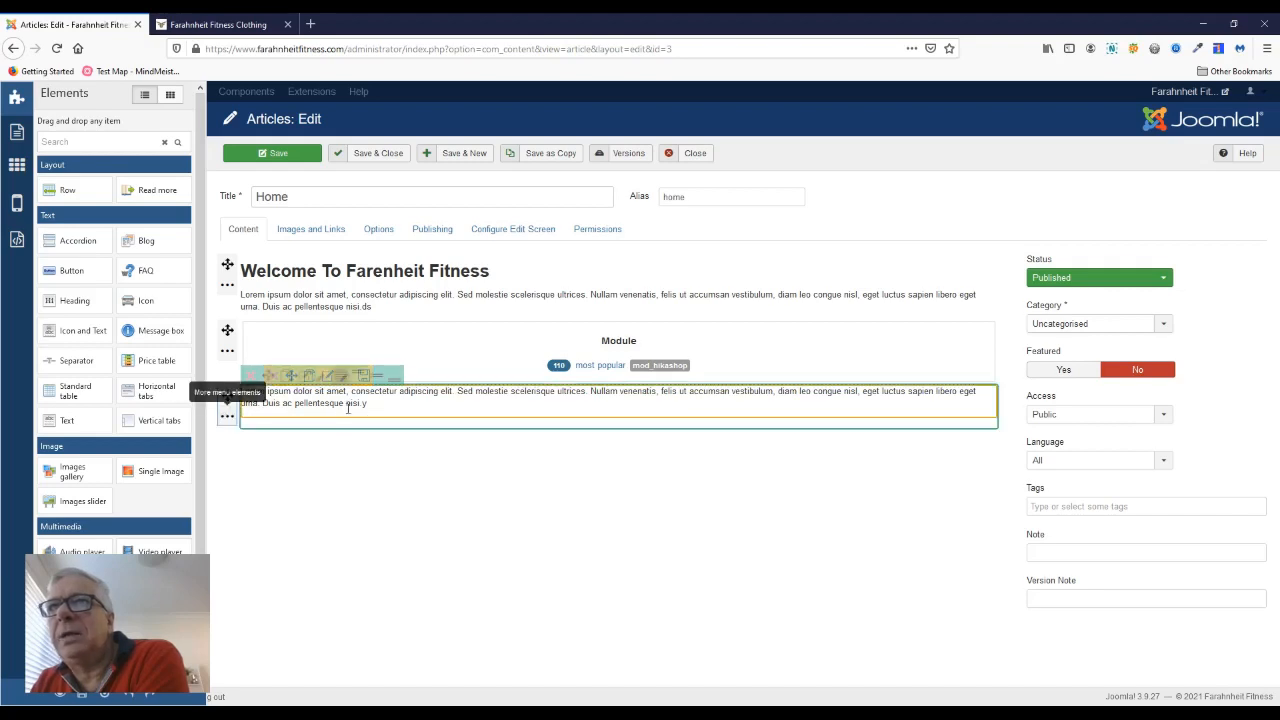
Step: Split the last row, below the most popular module, into two columns by adding a column
click(227, 417)
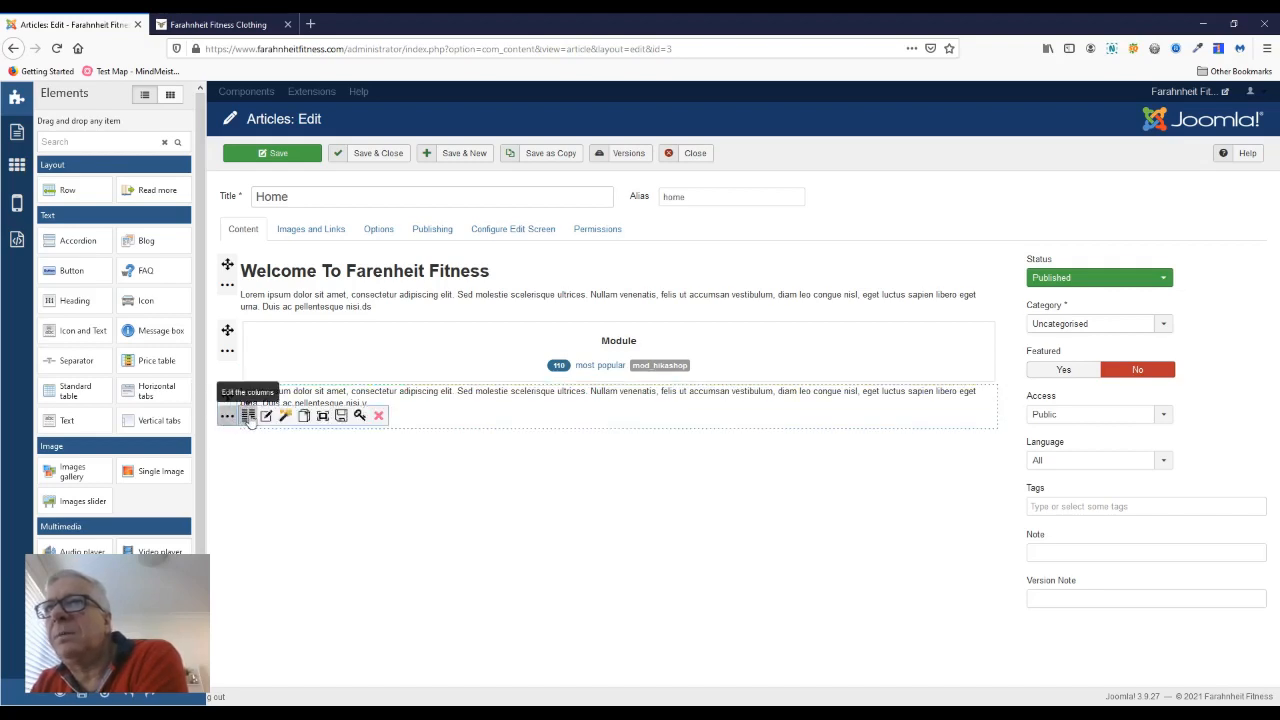
click(249, 417)
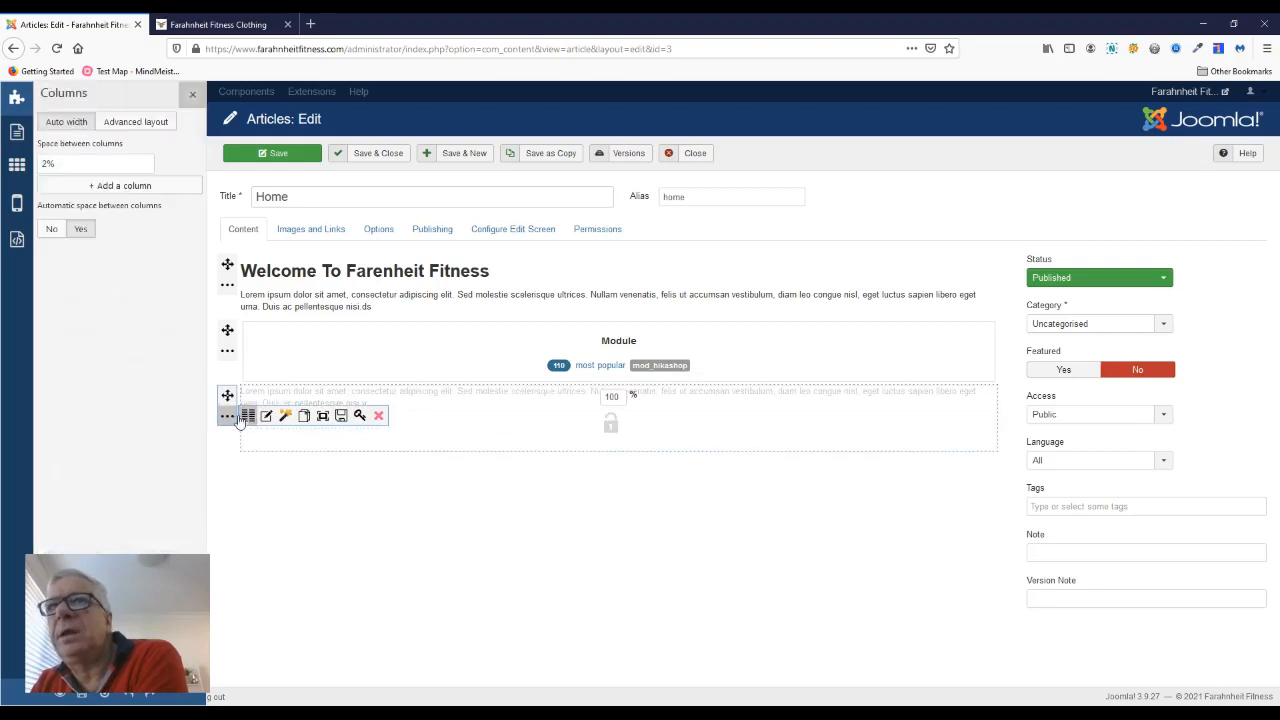
click(112, 188)
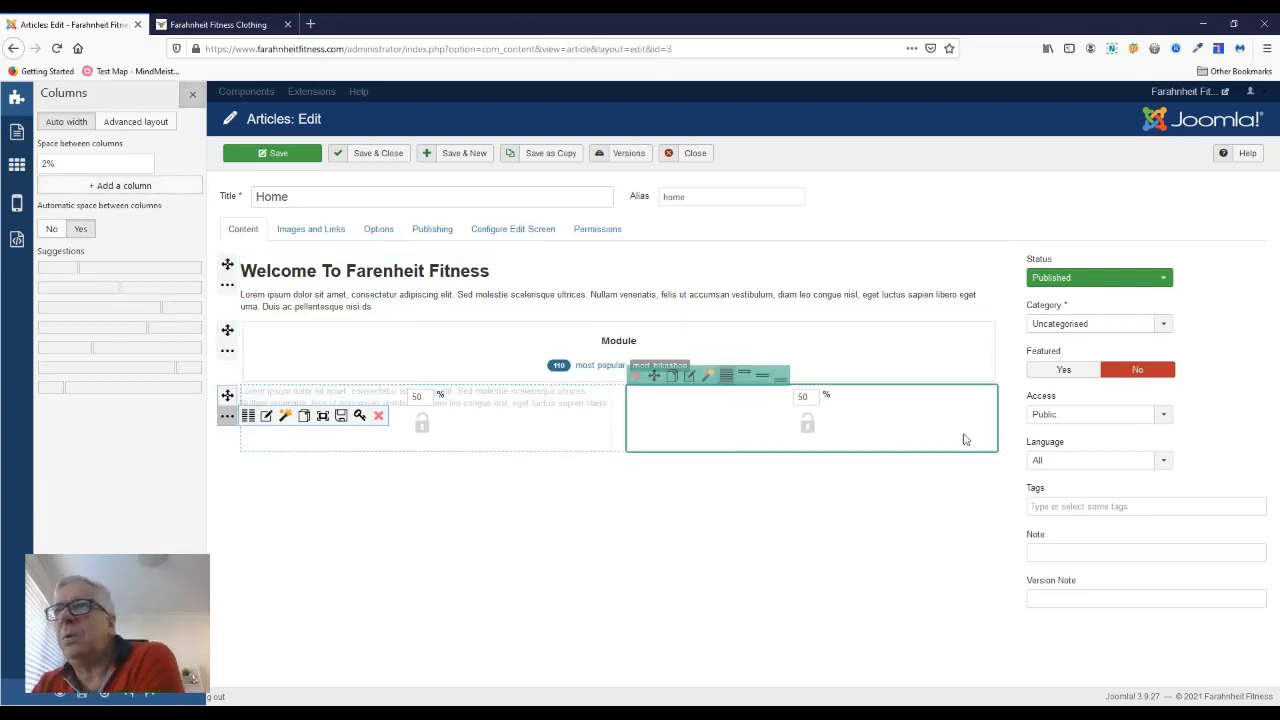
click(619, 503)
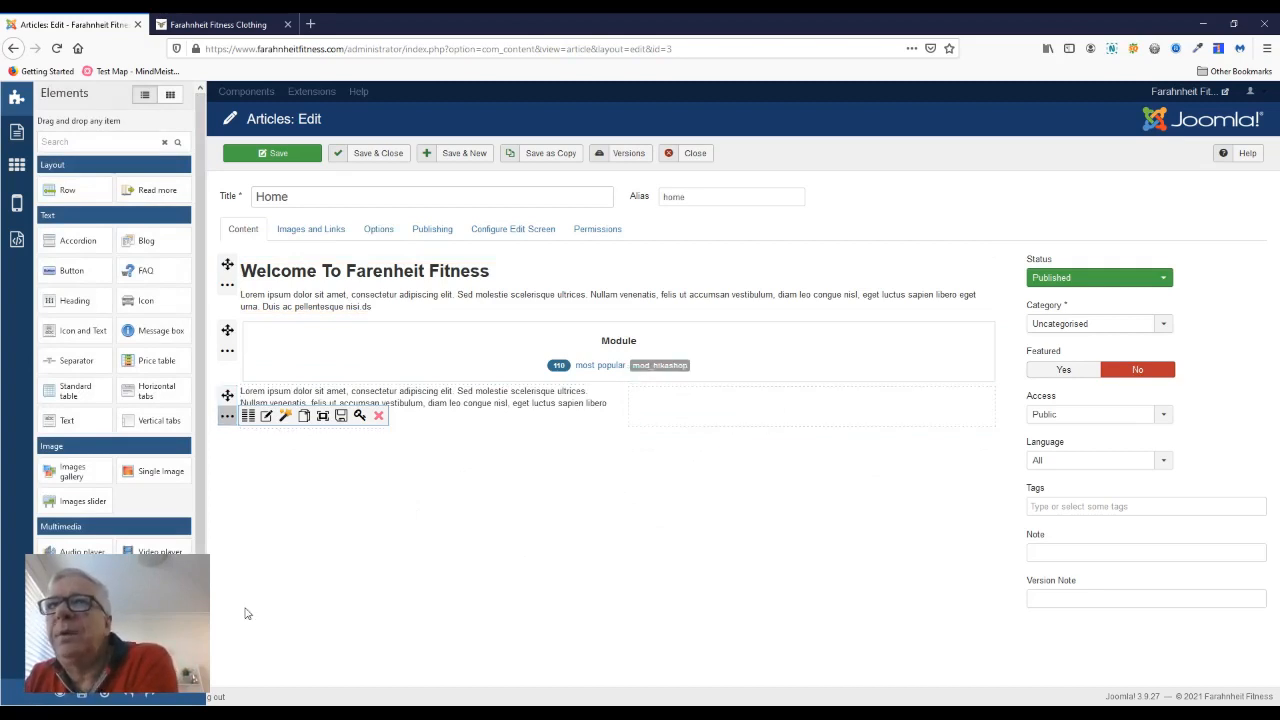
Step: Place a single image element in the last row's empty second column and set its picture to 03-55-768x960.jpg
drag(135, 475, 723, 413)
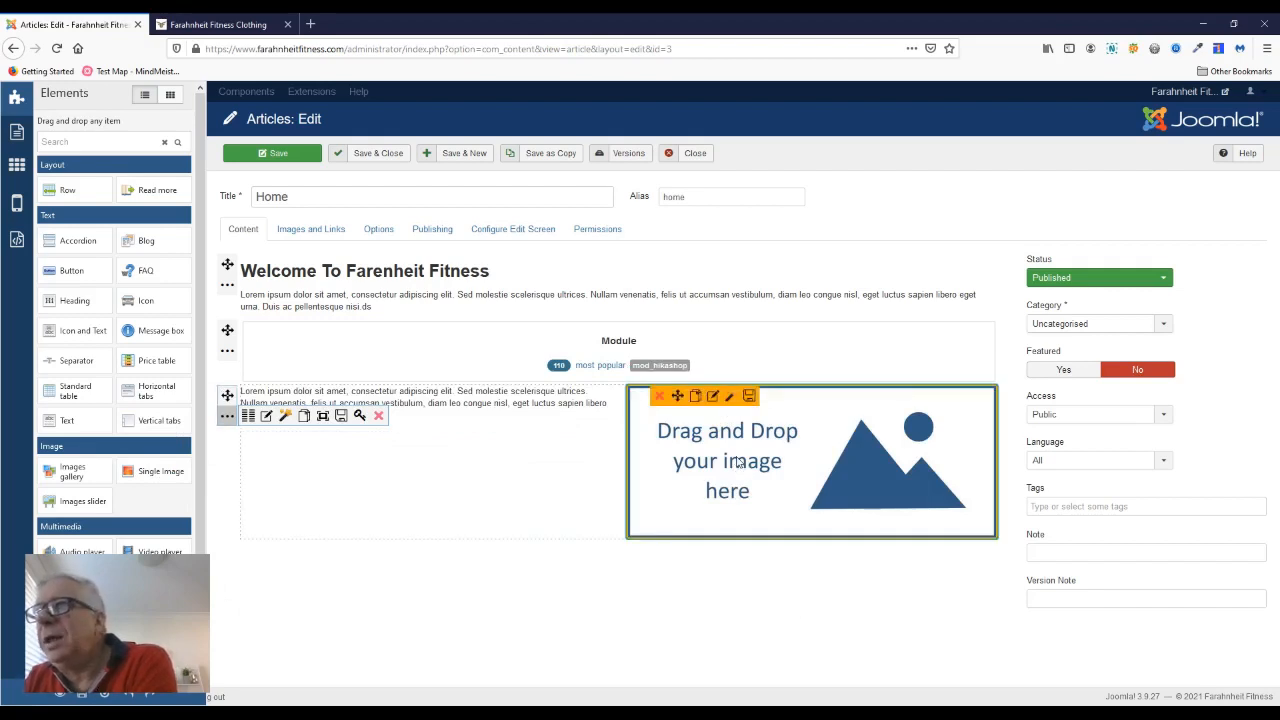
click(714, 398)
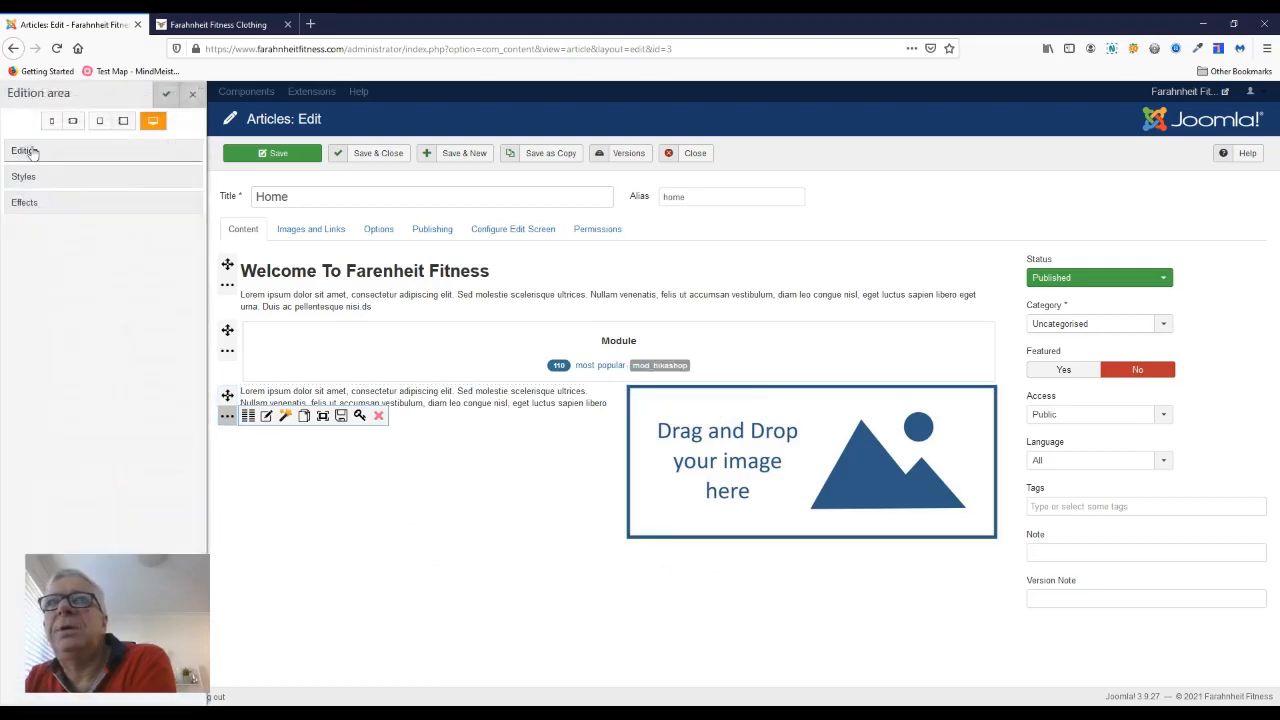
click(30, 151)
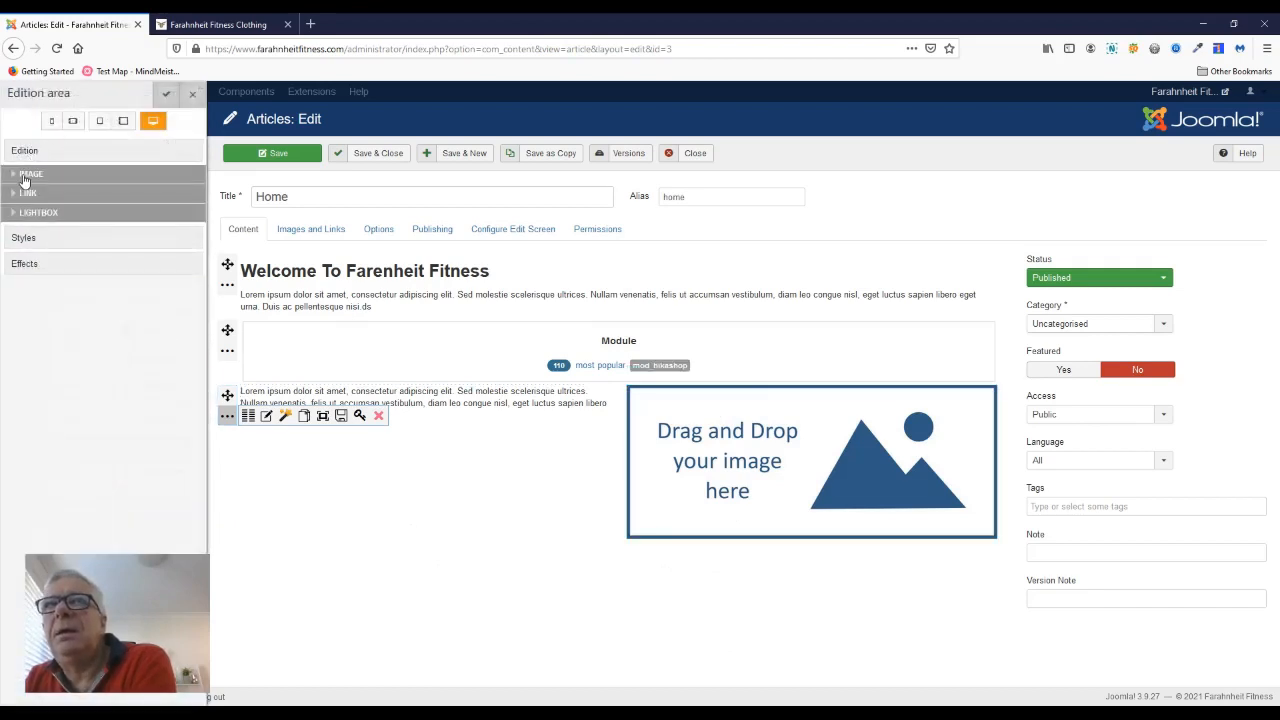
click(25, 176)
click(15, 200)
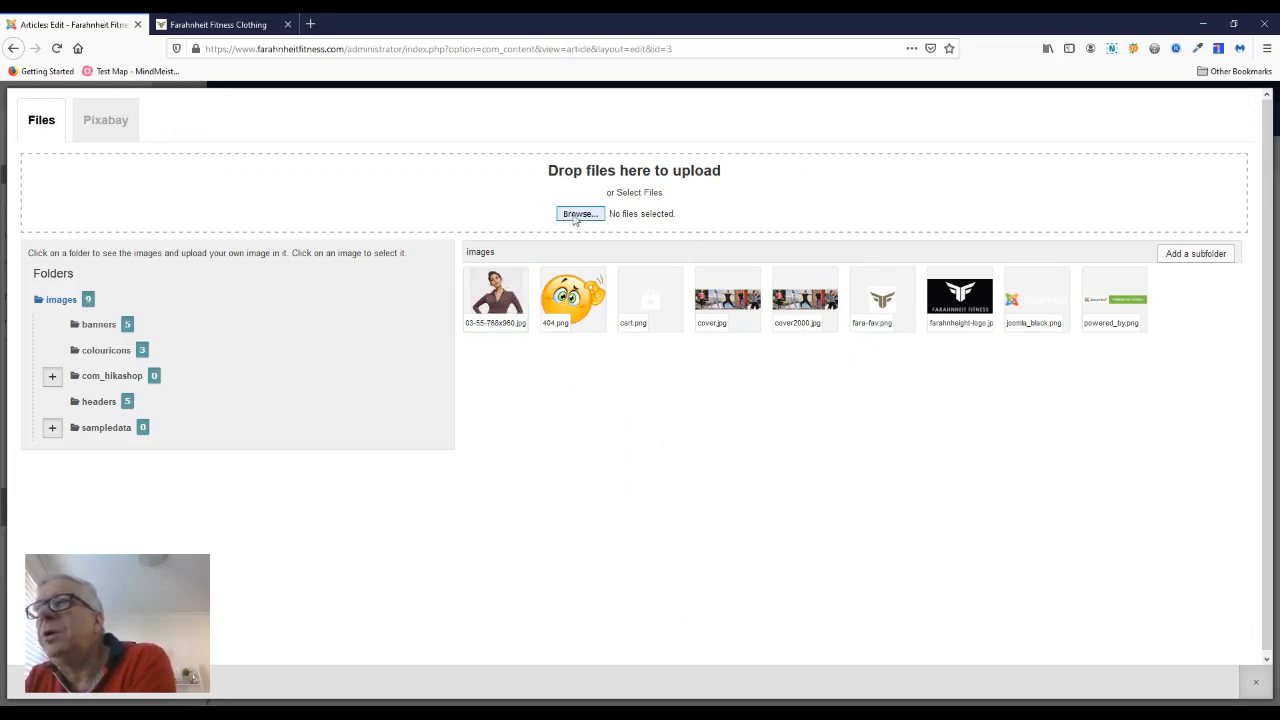
click(504, 295)
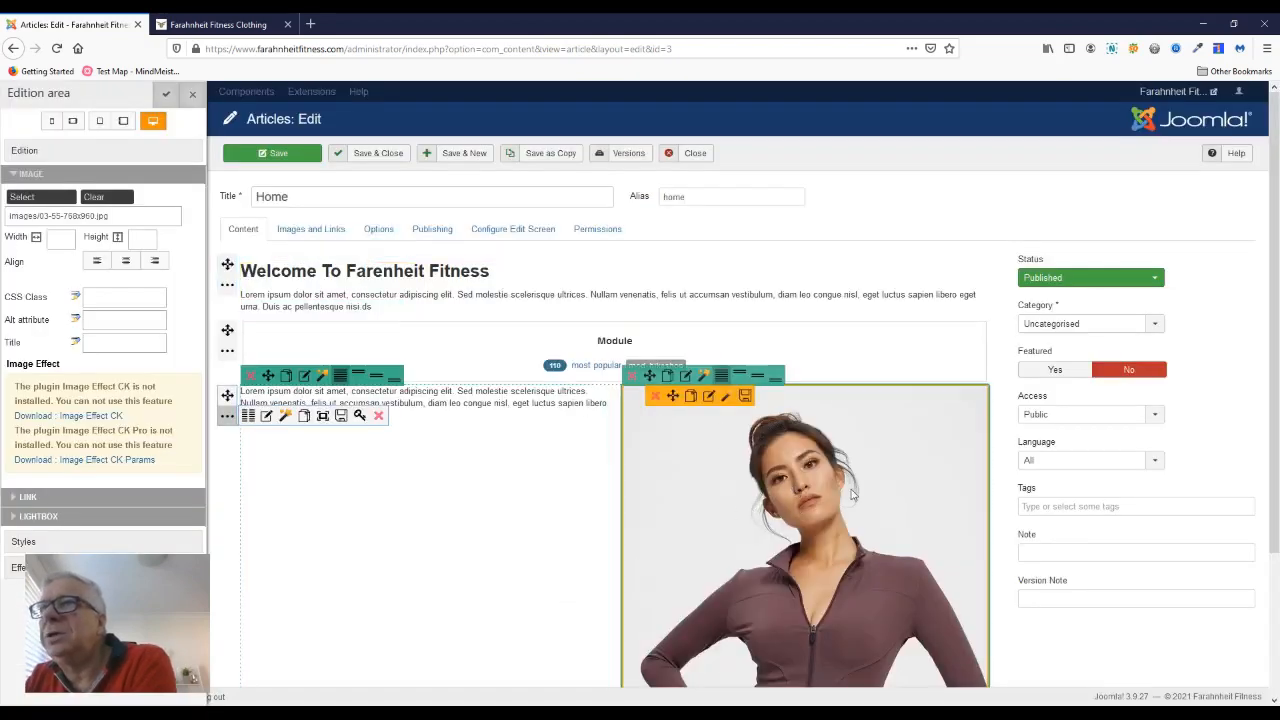
Step: Align the image to the center and center the text column beside it vertically
click(126, 260)
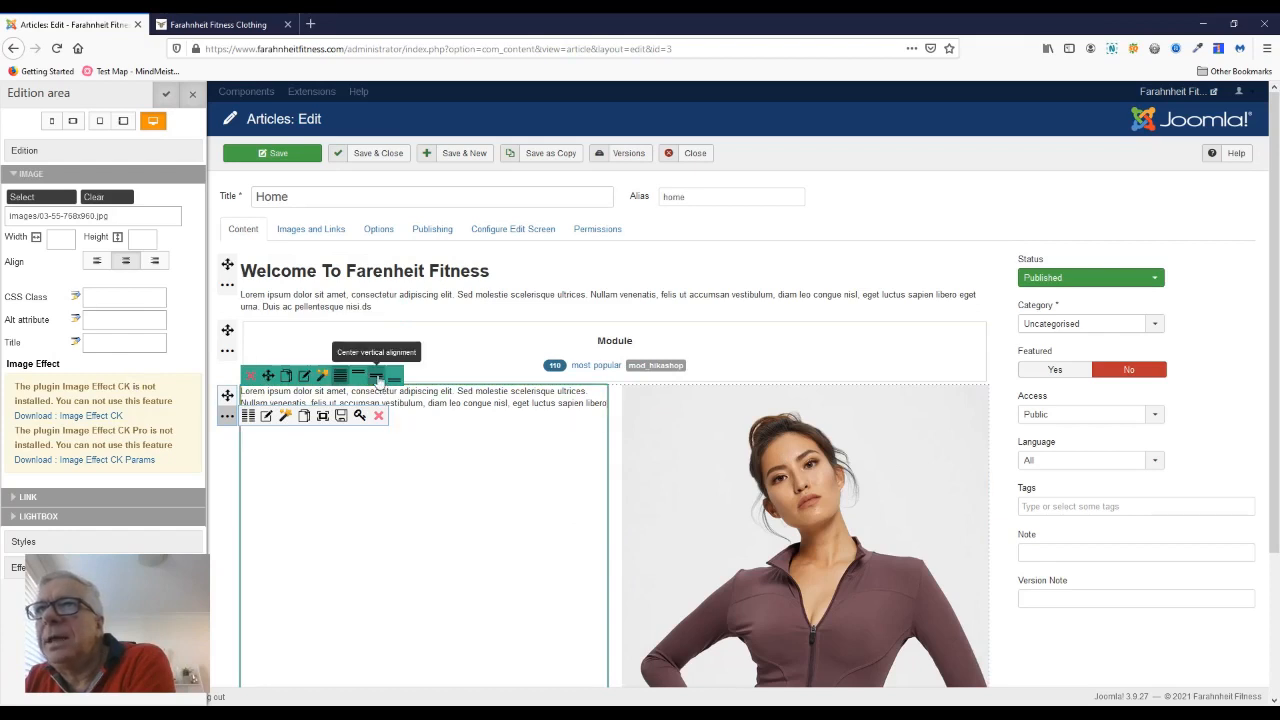
click(378, 378)
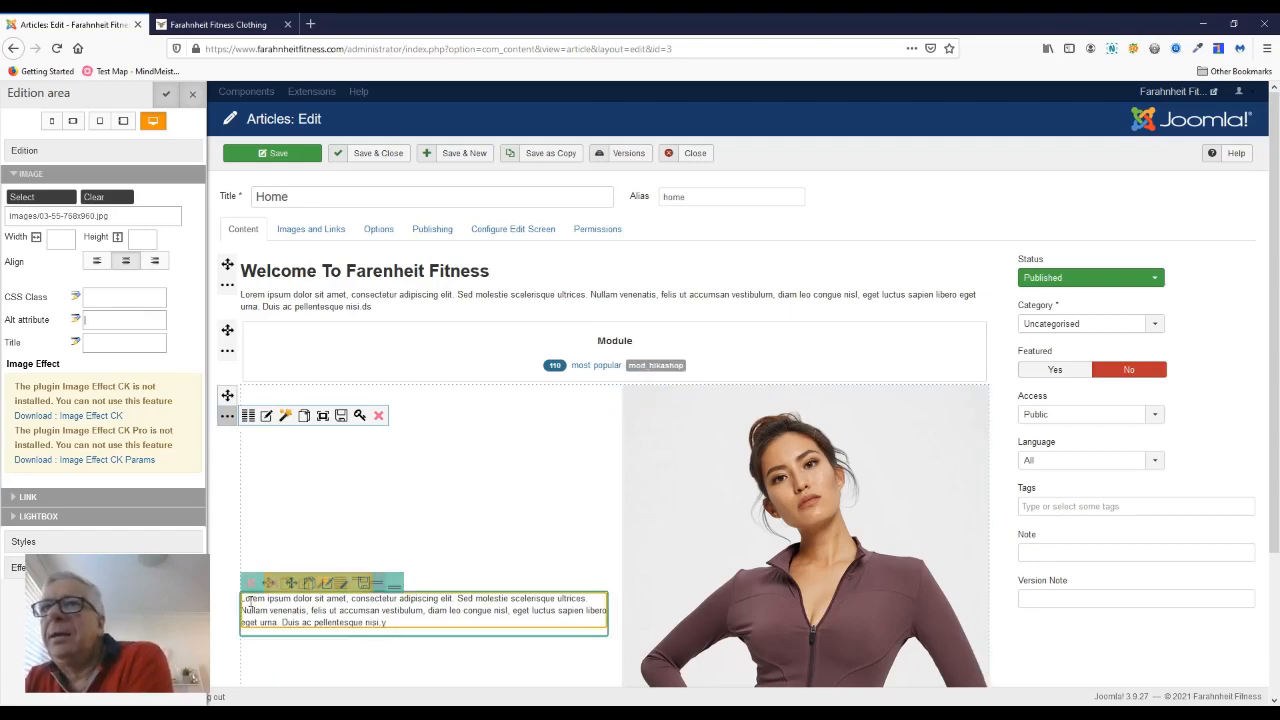
scroll(222, 623, down, 3)
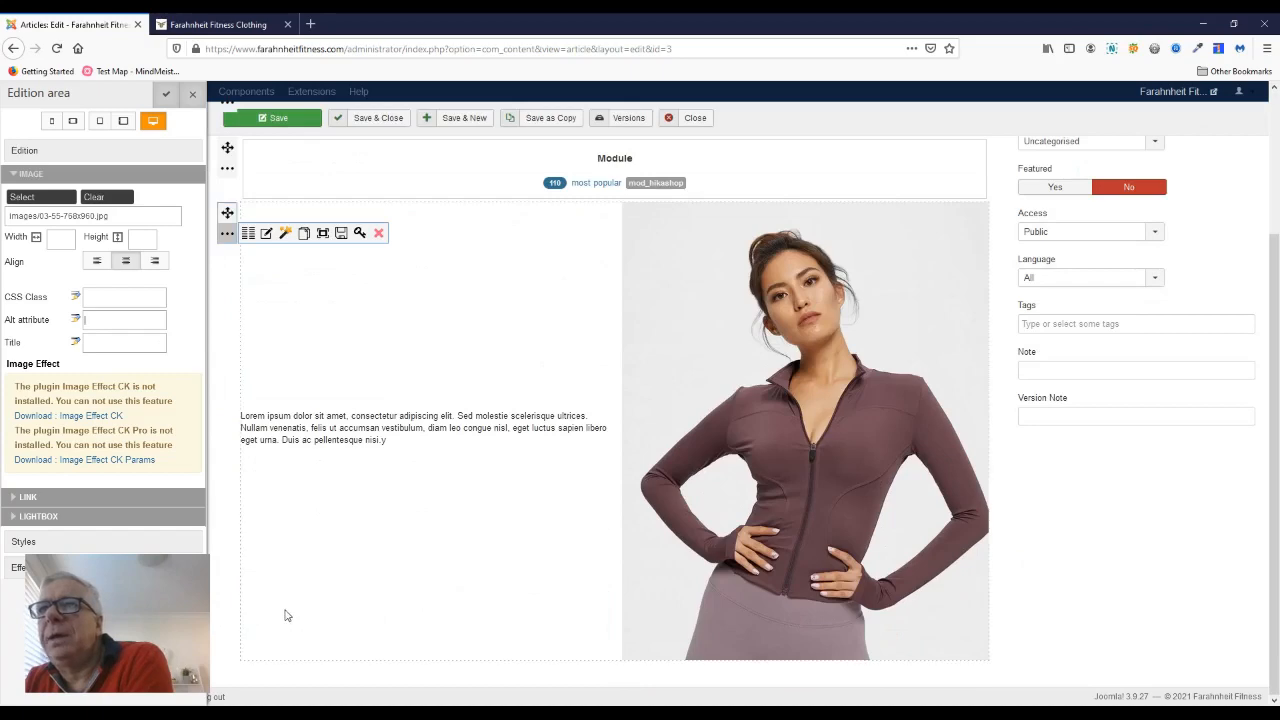
scroll(320, 614, up, 3)
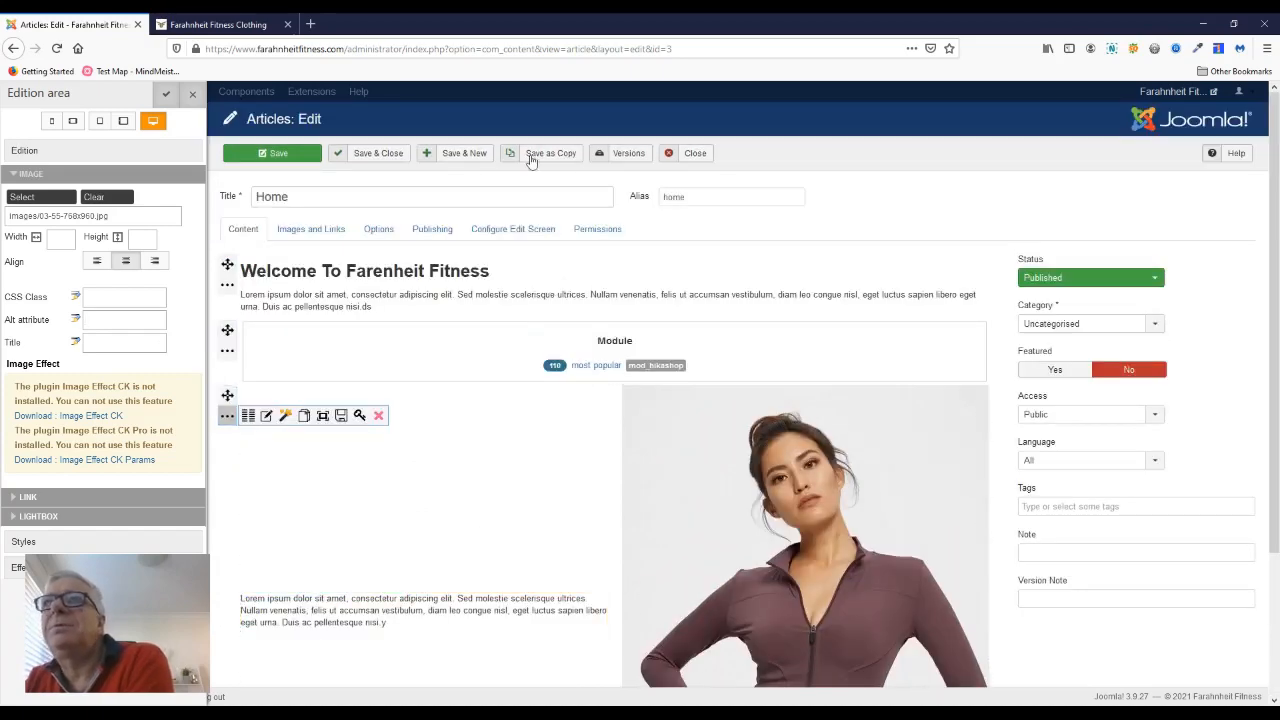
Step: Save the Home article and switch to the live home page
click(280, 155)
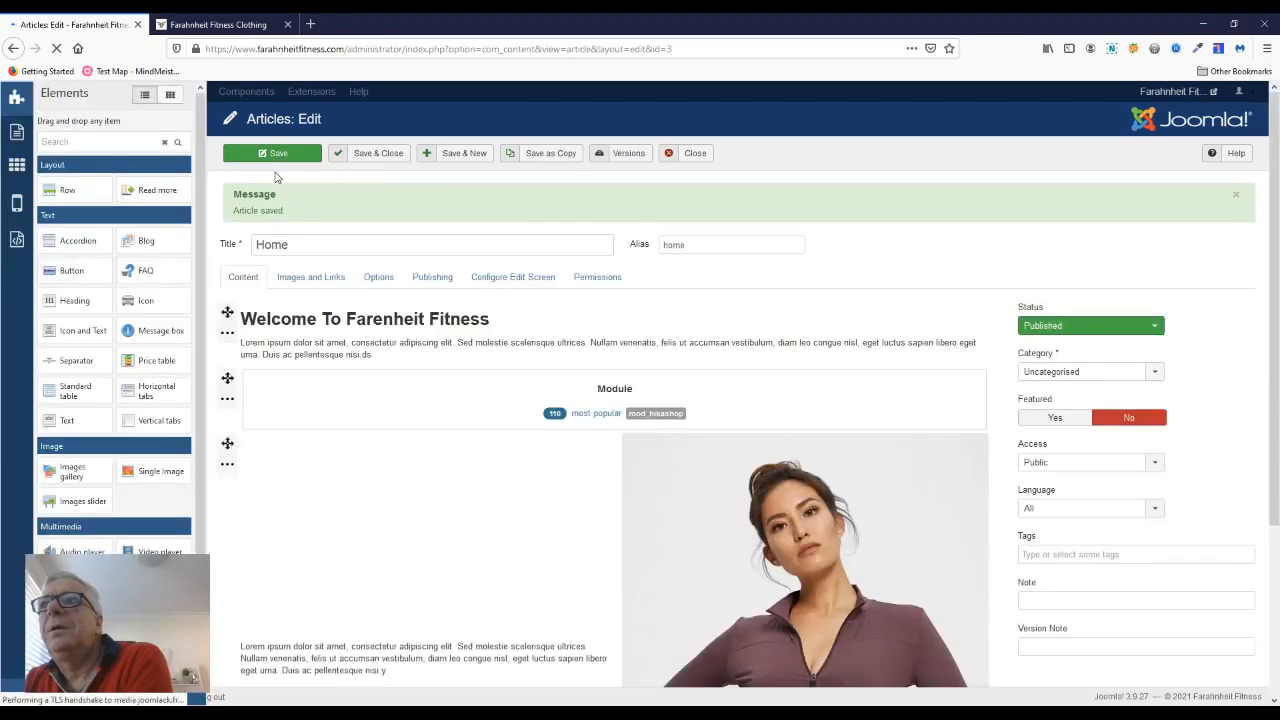
click(195, 25)
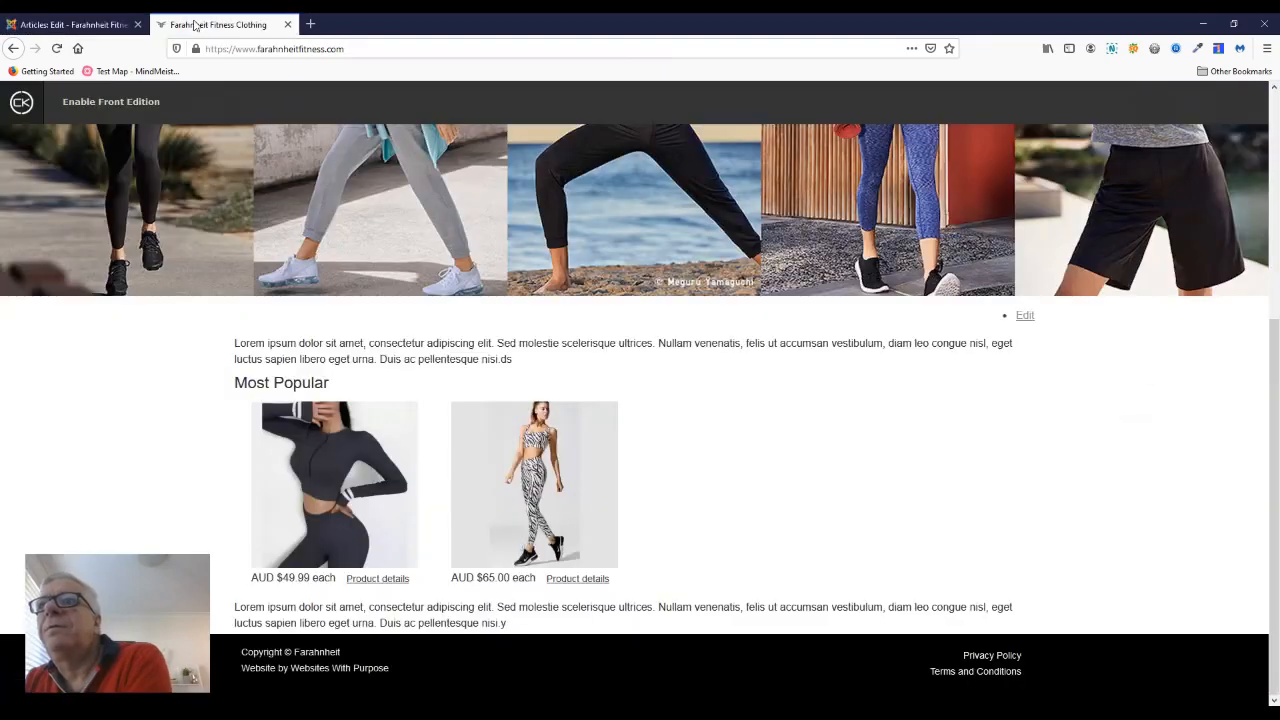
Step: Reload the live home page and check the welcome heading, the most popular products and the text-and-image row
click(57, 48)
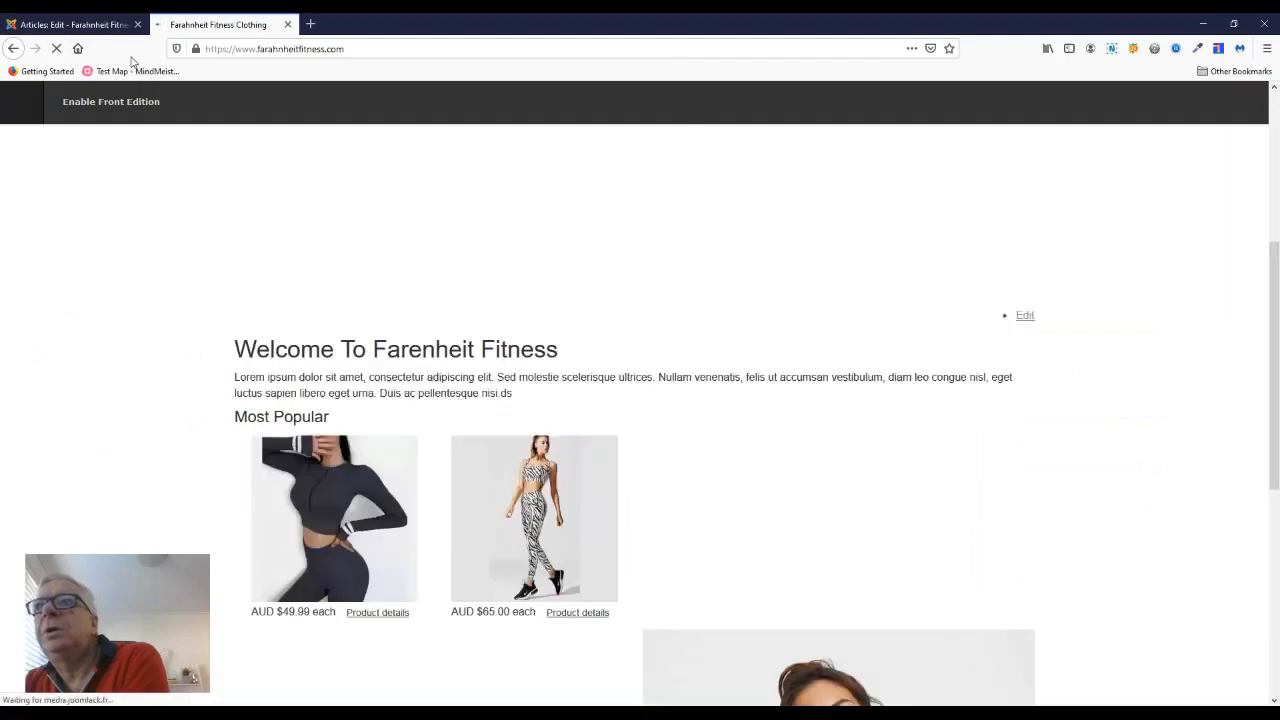
scroll(464, 364, down, 5)
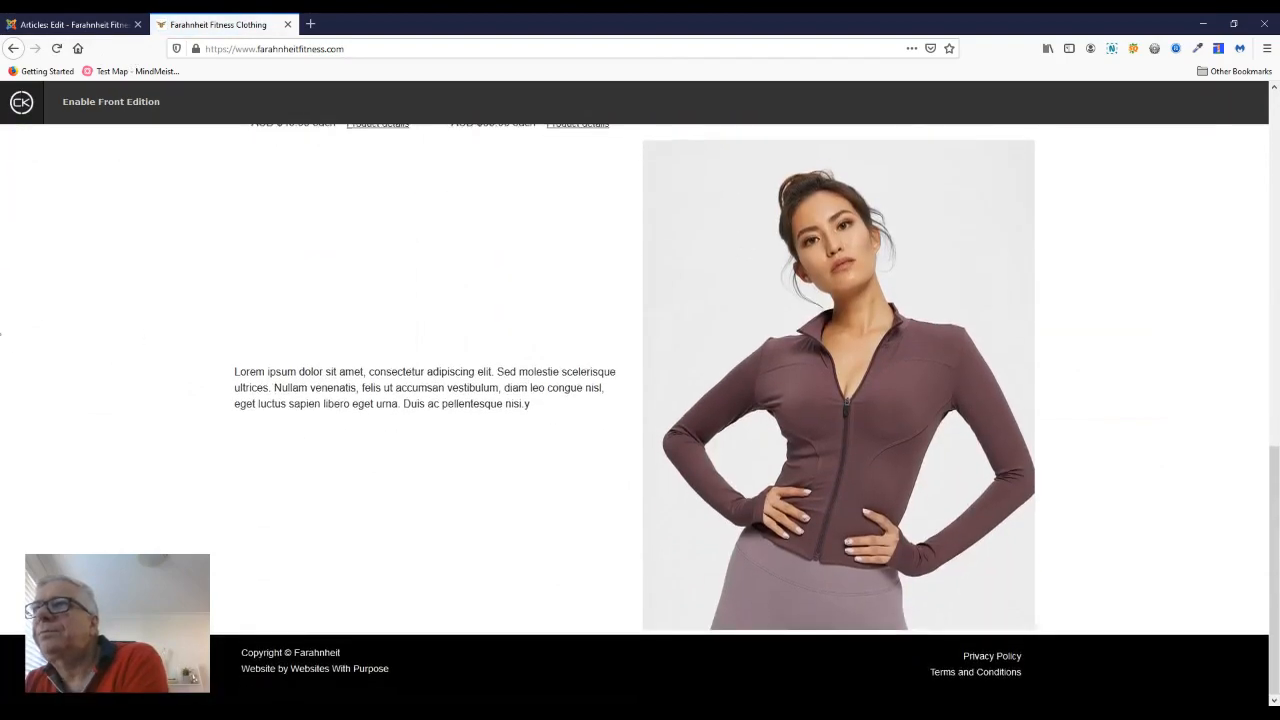
scroll(538, 386, up, 8)
click(82, 28)
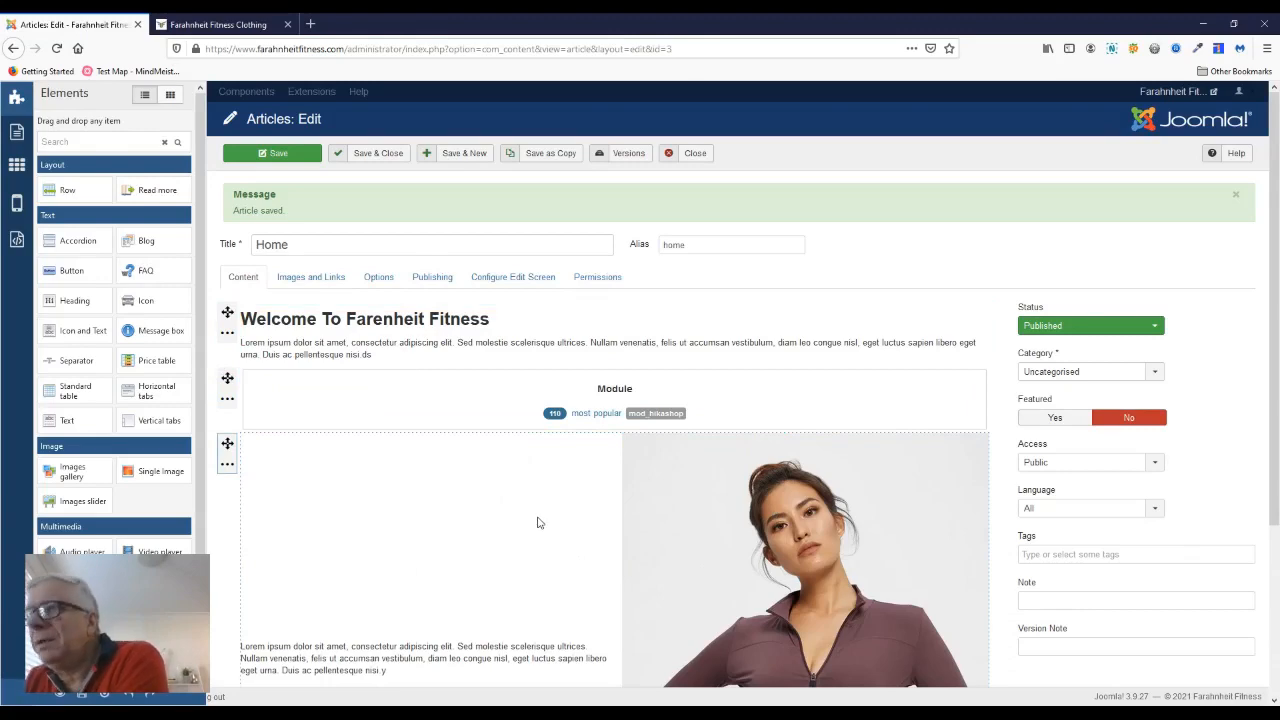
scroll(449, 529, down, 2)
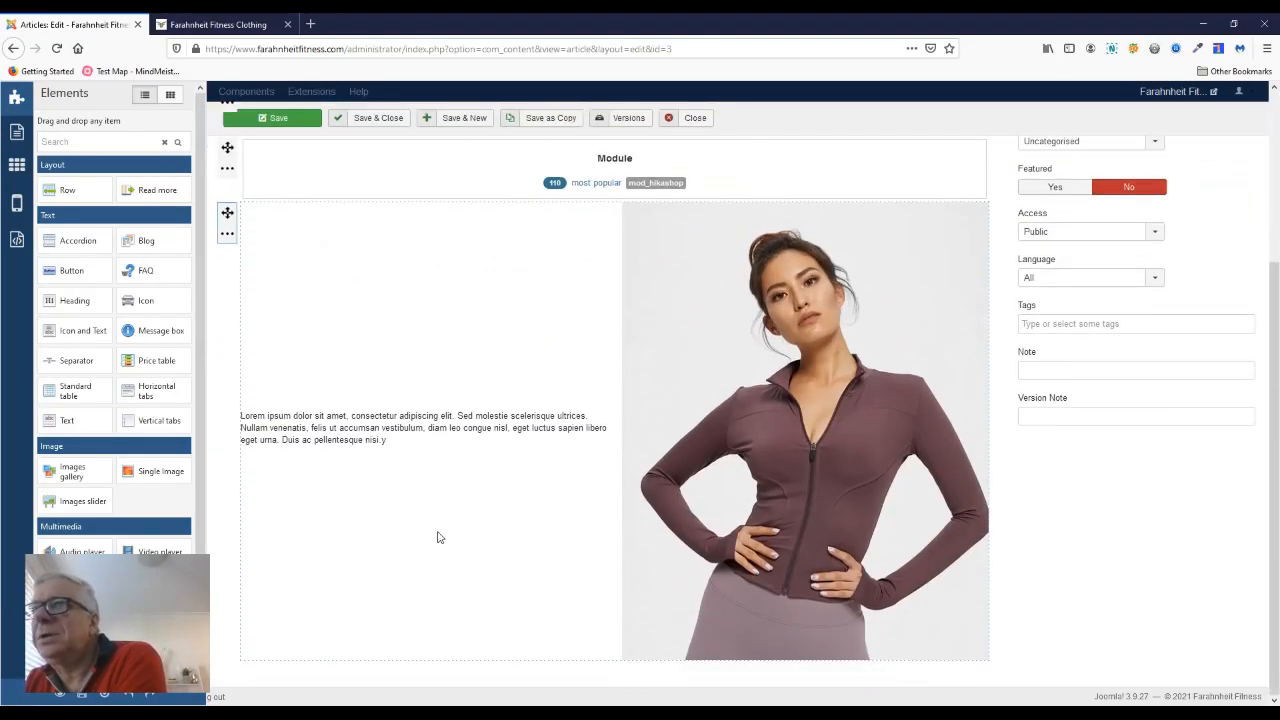
scroll(369, 556, up, 2)
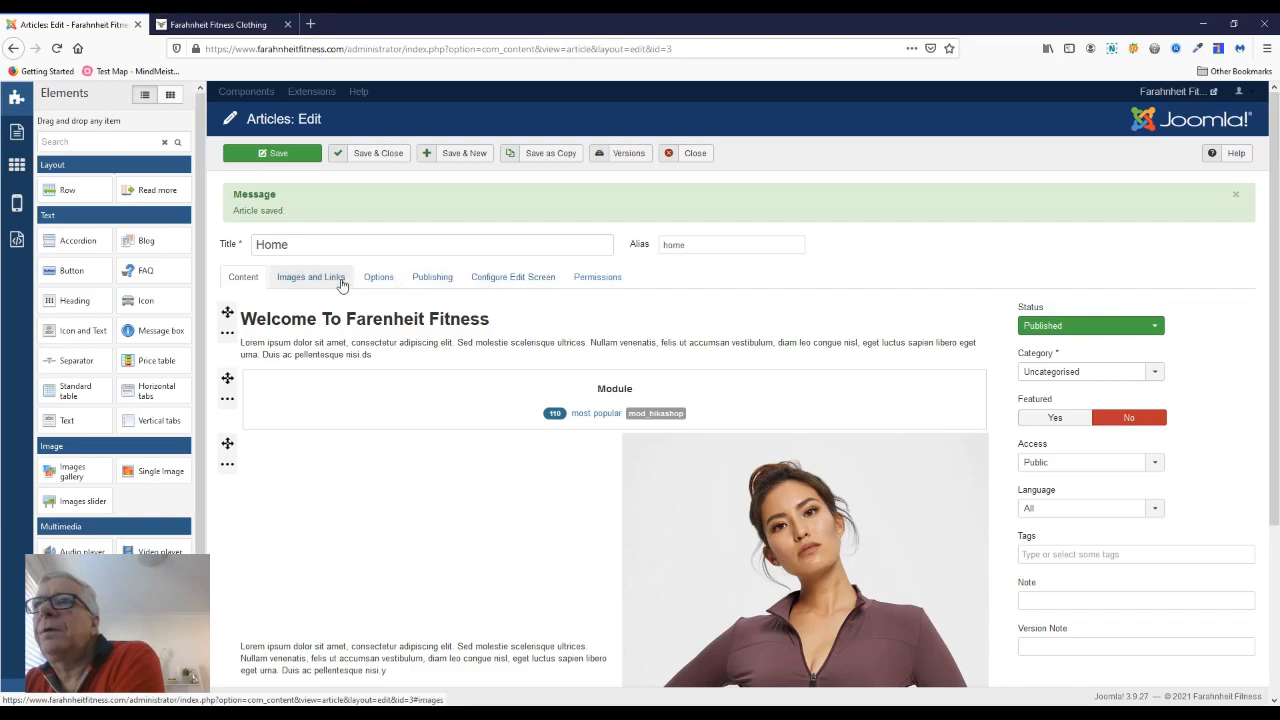
click(630, 153)
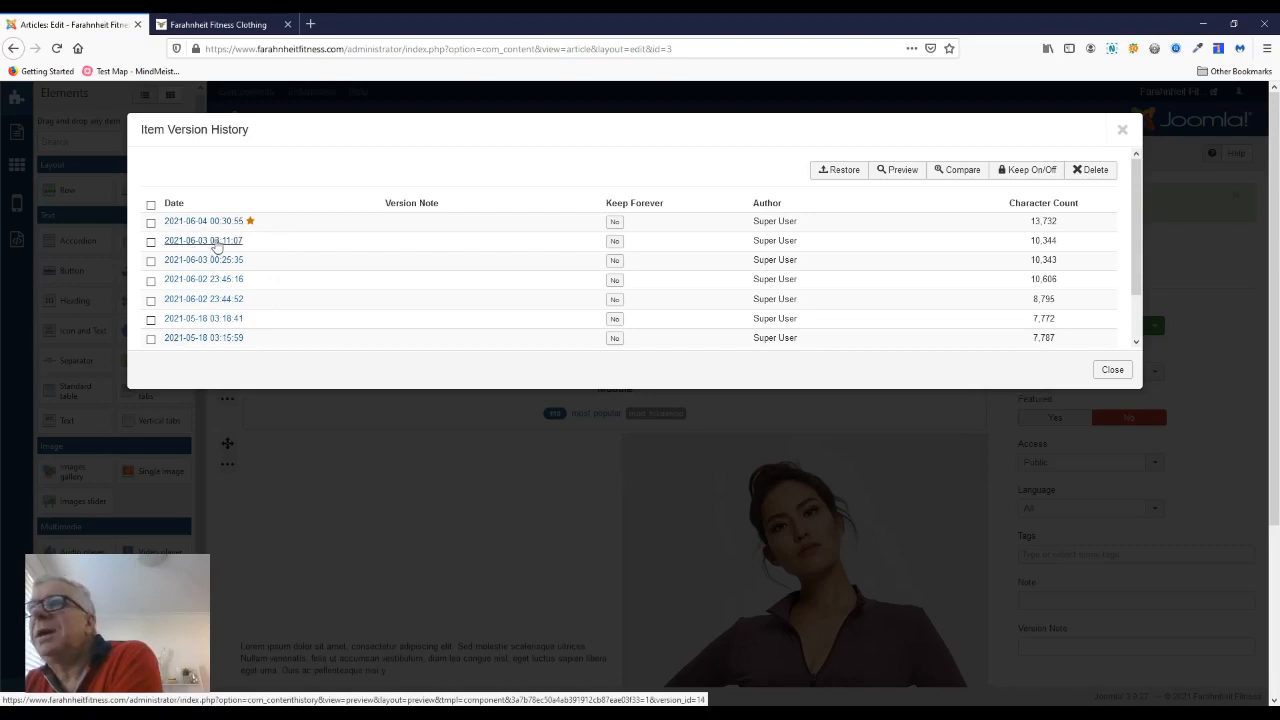
click(151, 242)
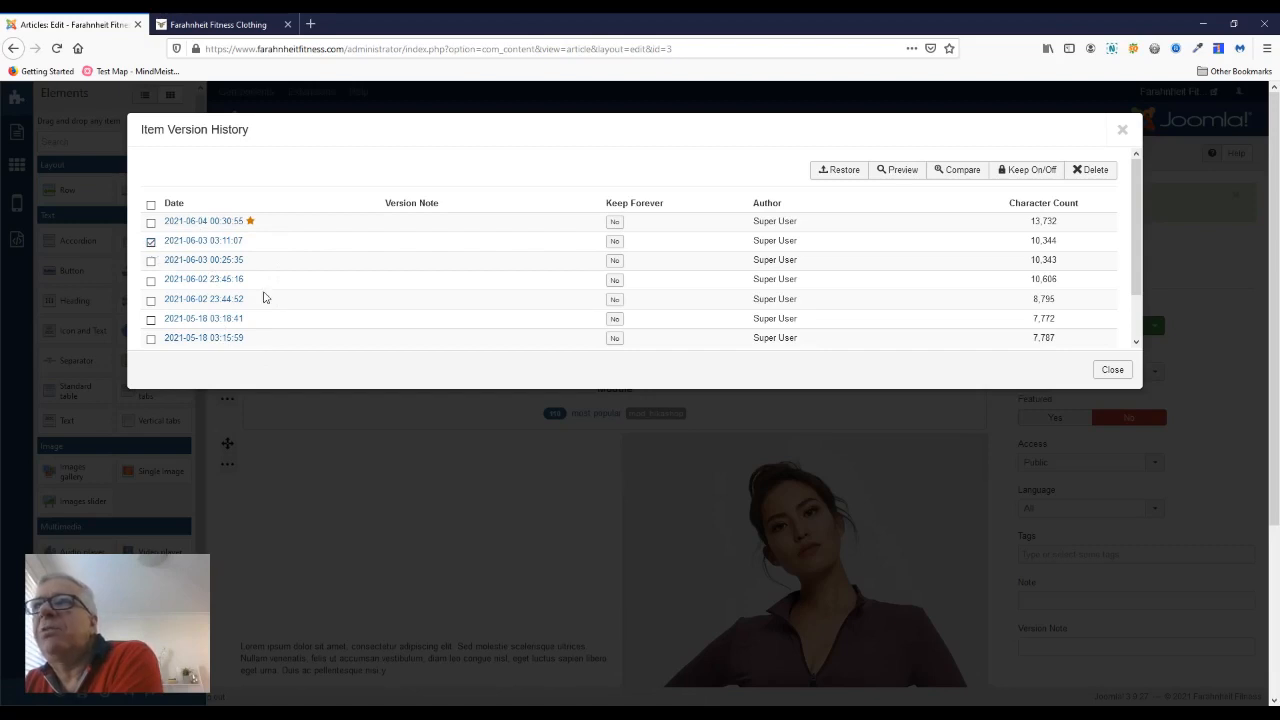